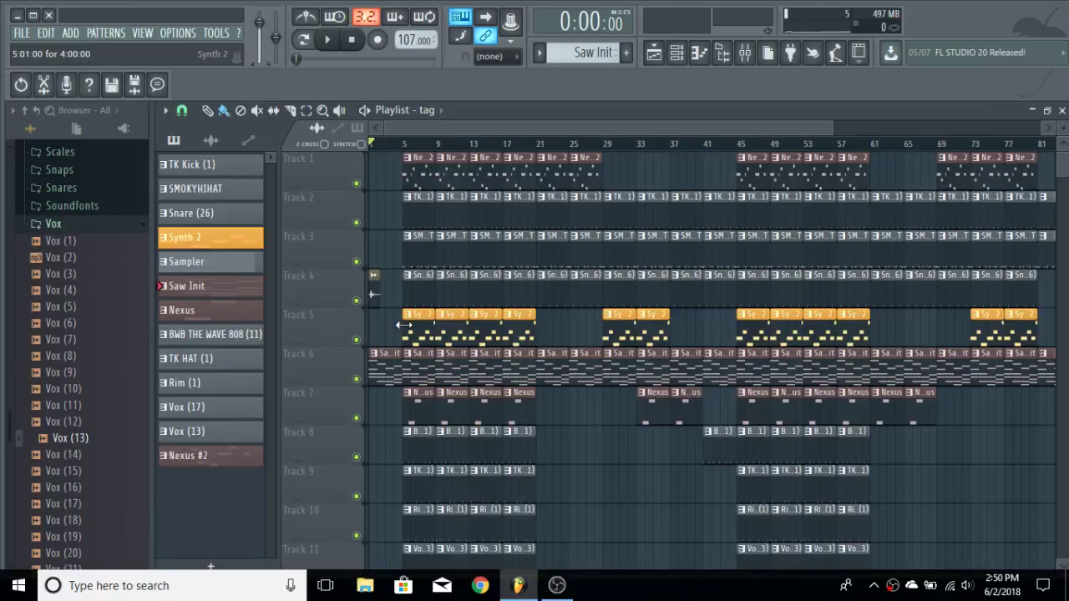
- Solo Track 2 and unmute Track 4, leaving Track 3 muted
{"action": "scroll", "coordinate": [490, 311], "scroll_direction": "down", "scroll_amount": 5}
{"action": "scroll", "coordinate": [477, 306], "scroll_direction": "up", "scroll_amount": 5}
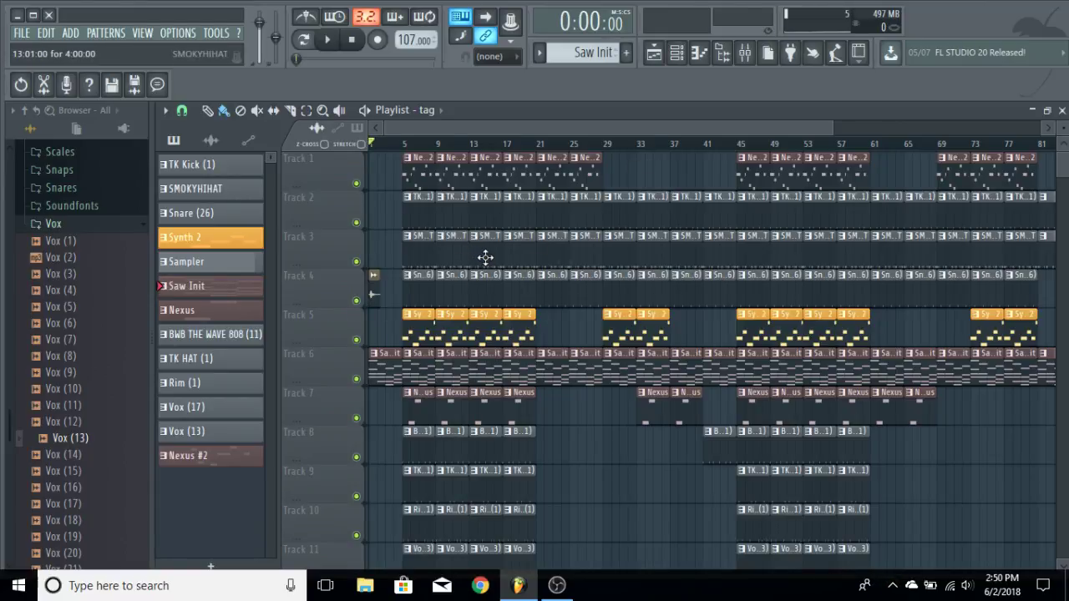
{"action": "scroll", "coordinate": [533, 284], "scroll_direction": "down", "scroll_amount": 1}
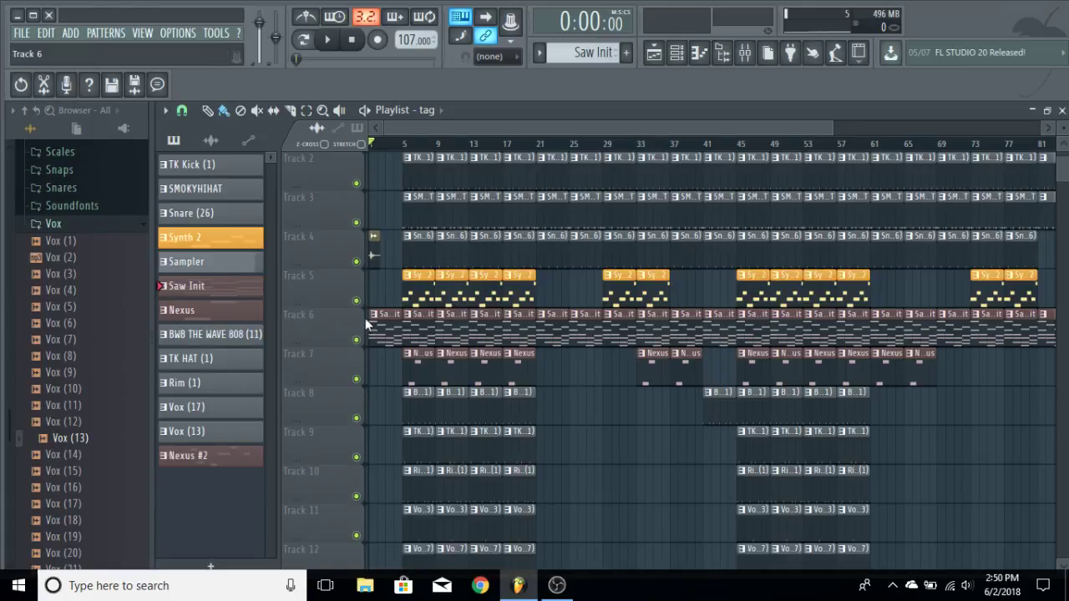
{"action": "scroll", "coordinate": [400, 294], "scroll_direction": "down", "scroll_amount": 1}
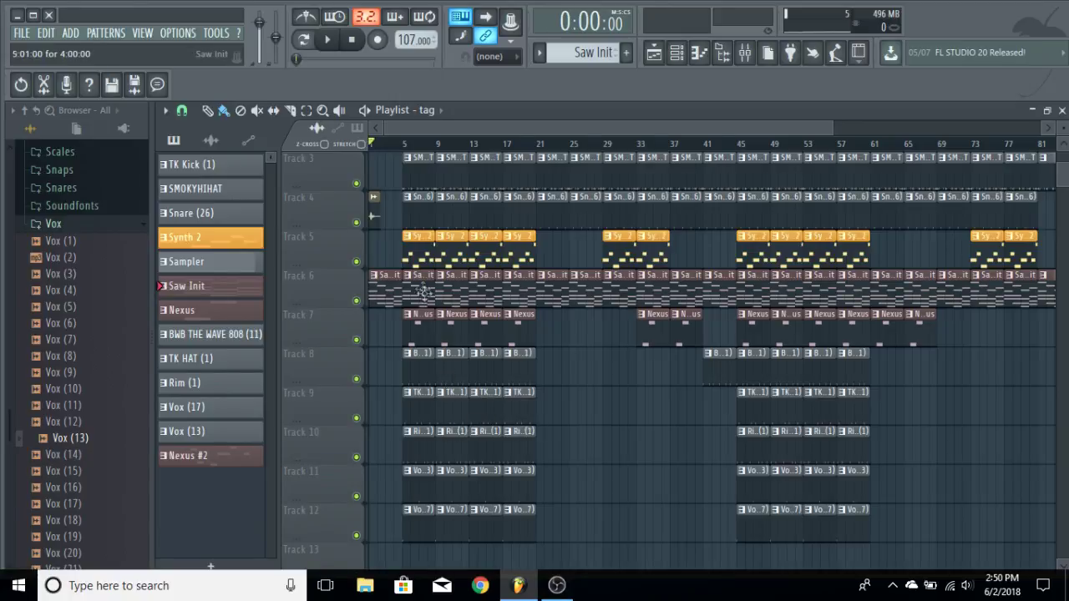
{"action": "scroll", "coordinate": [426, 294], "scroll_direction": "up", "scroll_amount": 2}
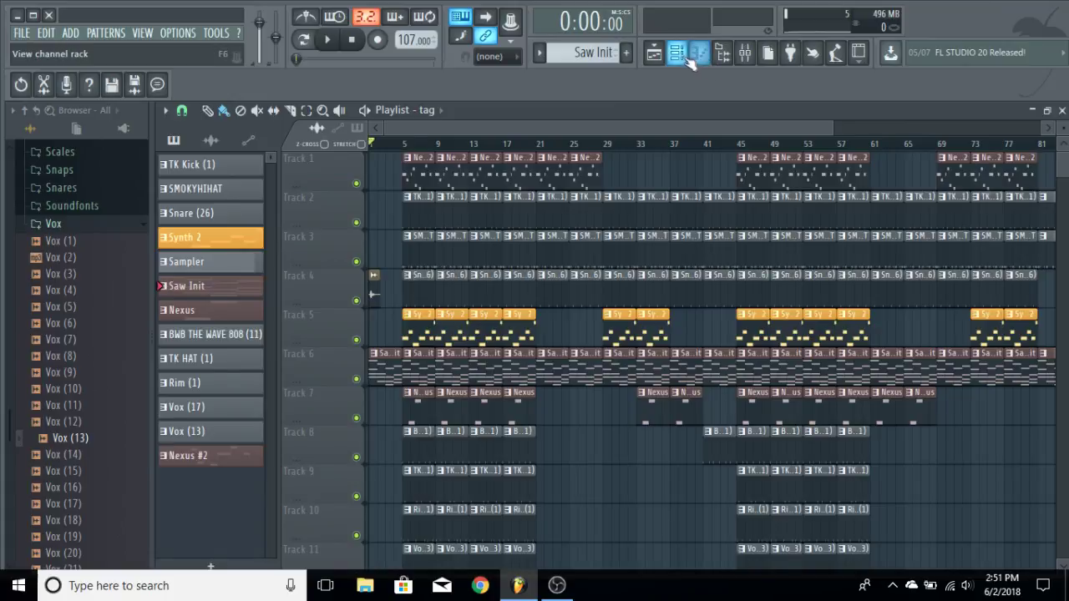
{"action": "right_click", "coordinate": [356, 224]}
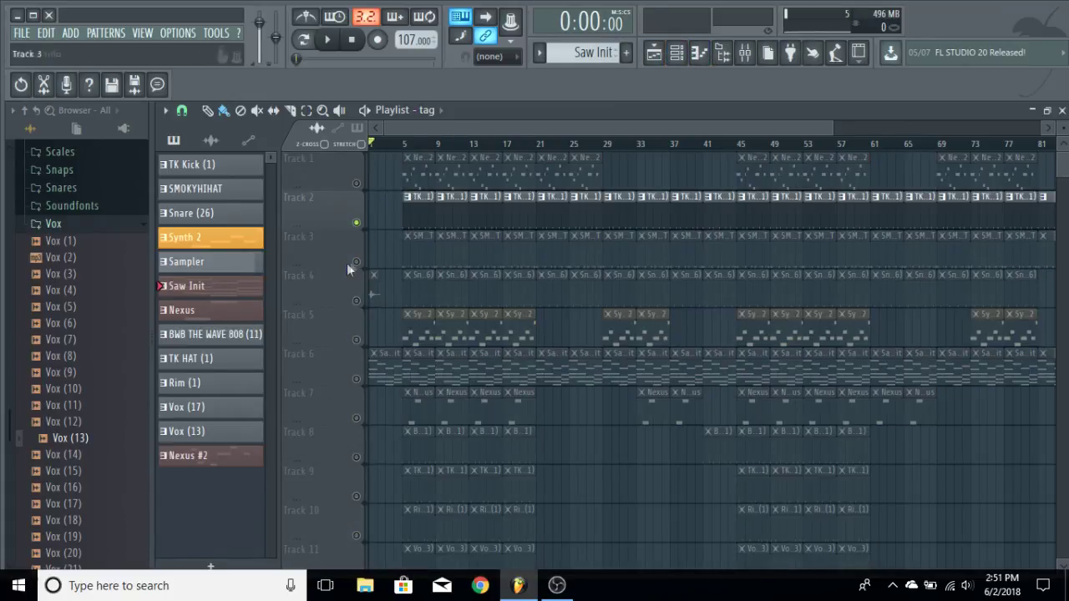
{"action": "left_click", "coordinate": [356, 261]}
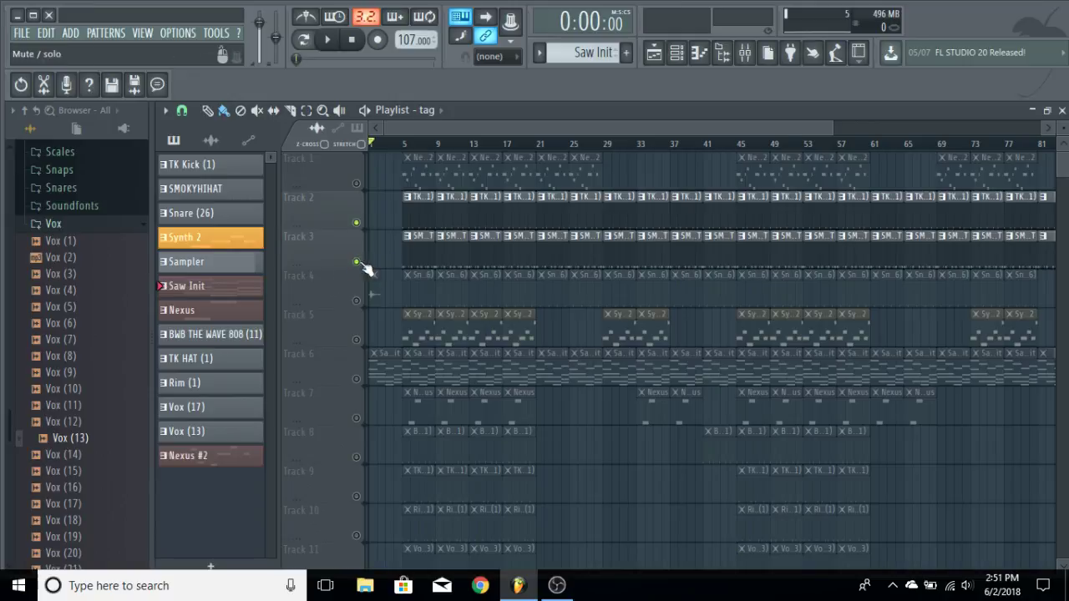
{"action": "left_click", "coordinate": [357, 262]}
{"action": "left_click", "coordinate": [356, 301]}
- Play the arrangement briefly from bar 5, then stop
{"action": "key", "text": "space"}
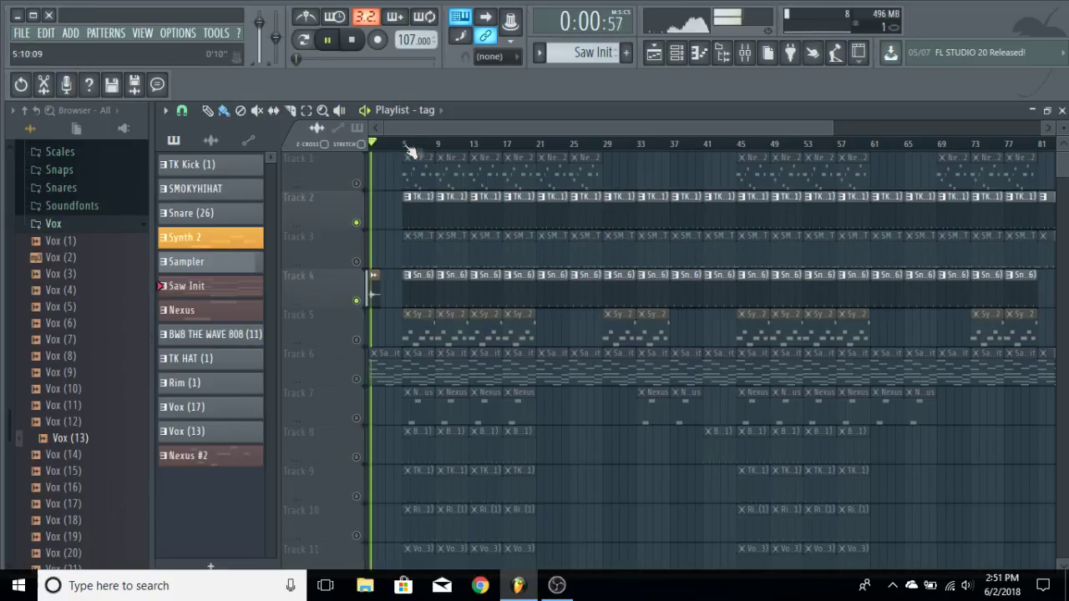
{"action": "left_click", "coordinate": [406, 145]}
{"action": "key", "text": "space"}
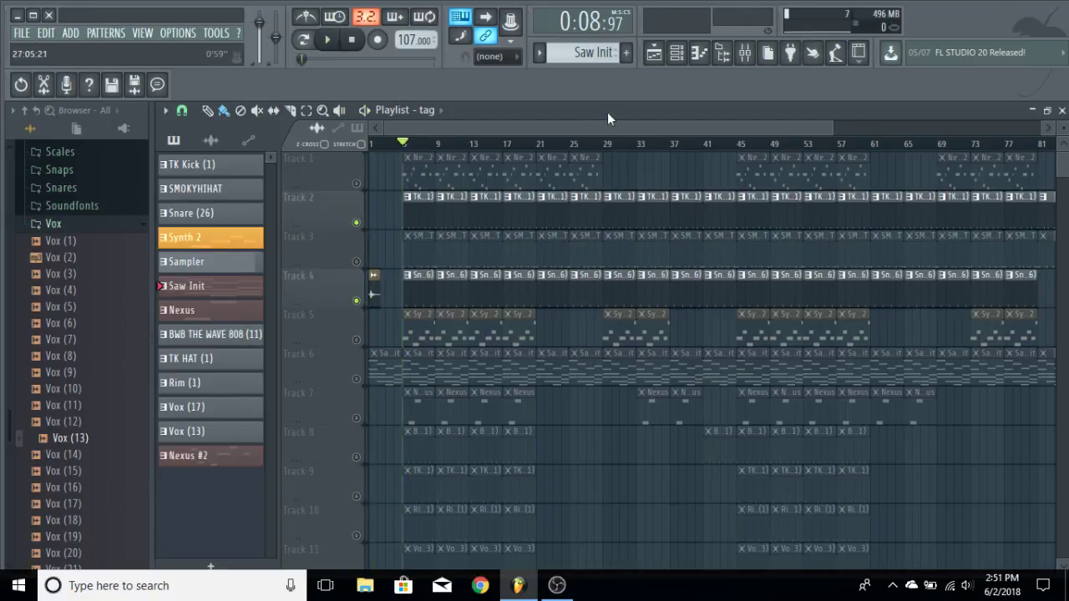
- Play the TK Kick pattern in the piano roll, then close it and stop playback
{"action": "double_click", "coordinate": [412, 201]}
{"action": "scroll", "coordinate": [410, 245], "scroll_direction": "down", "scroll_amount": 4}
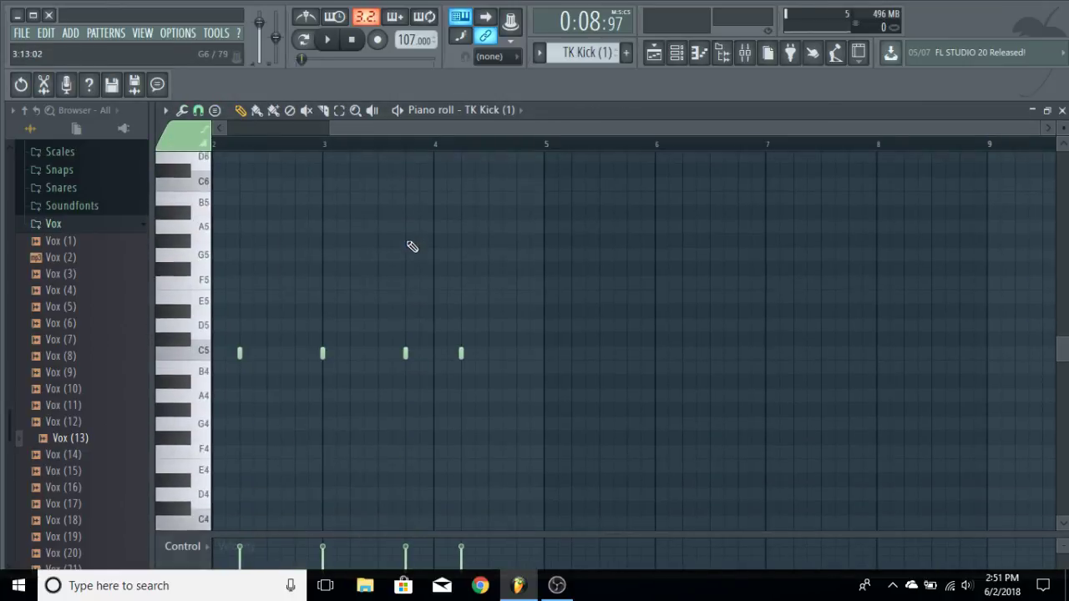
{"action": "scroll", "coordinate": [446, 182], "scroll_direction": "up", "scroll_amount": 1}
{"action": "scroll", "coordinate": [501, 217], "scroll_direction": "left", "scroll_amount": 2}
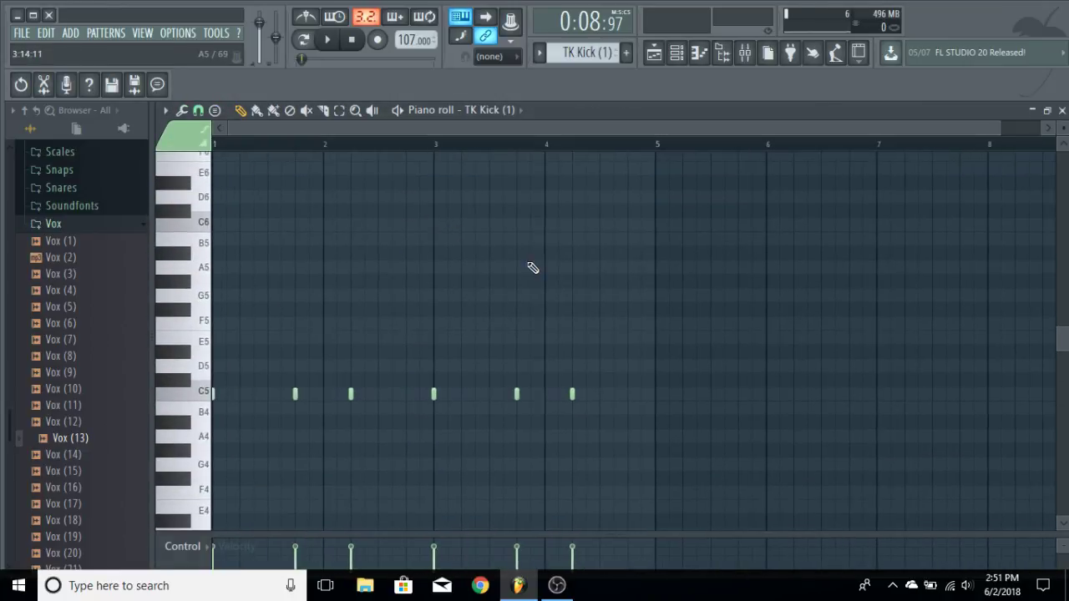
{"action": "scroll", "coordinate": [518, 259], "scroll_direction": "down", "scroll_amount": 2}
{"action": "key", "text": "space"}
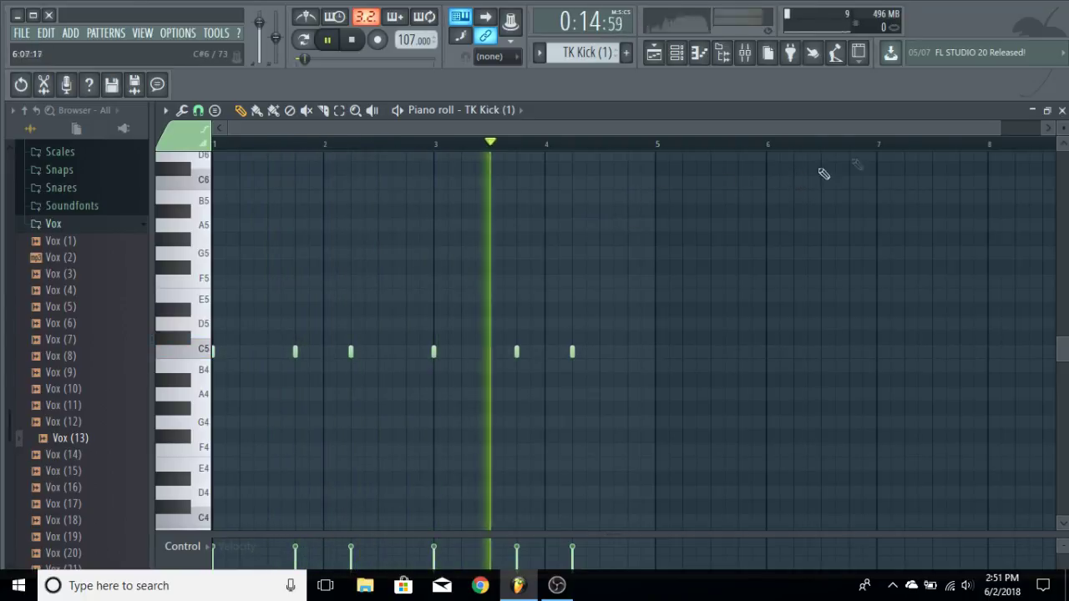
{"action": "left_click", "coordinate": [1061, 110]}
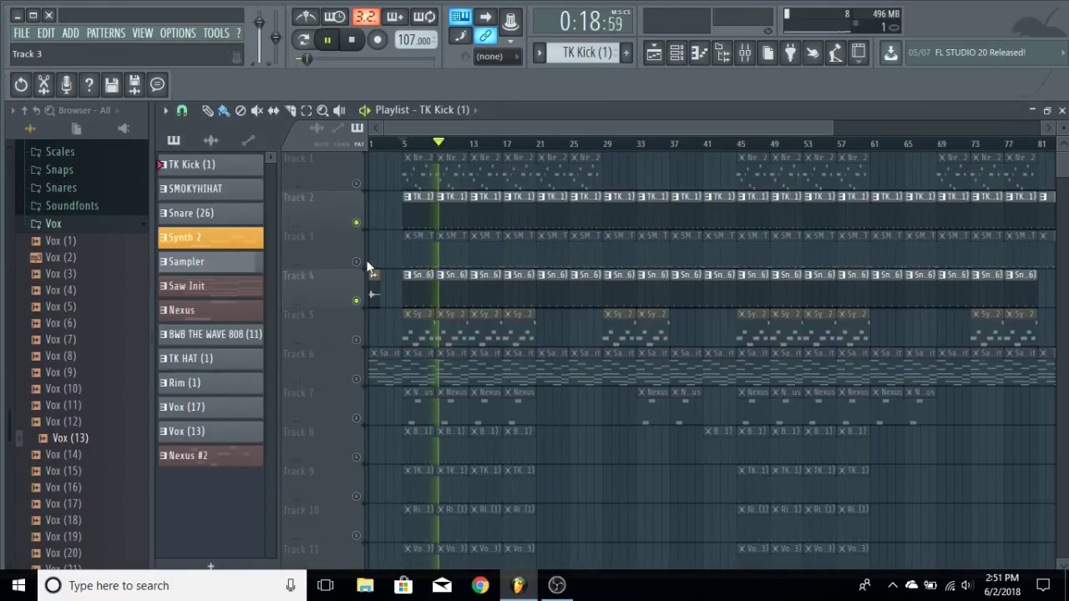
{"action": "key", "text": "space"}
- Open Track 3's SMOKYHIHAT clip and play through its C5 hi-hat notes
{"action": "double_click", "coordinate": [425, 257]}
{"action": "scroll", "coordinate": [451, 234], "scroll_direction": "down", "scroll_amount": 2}
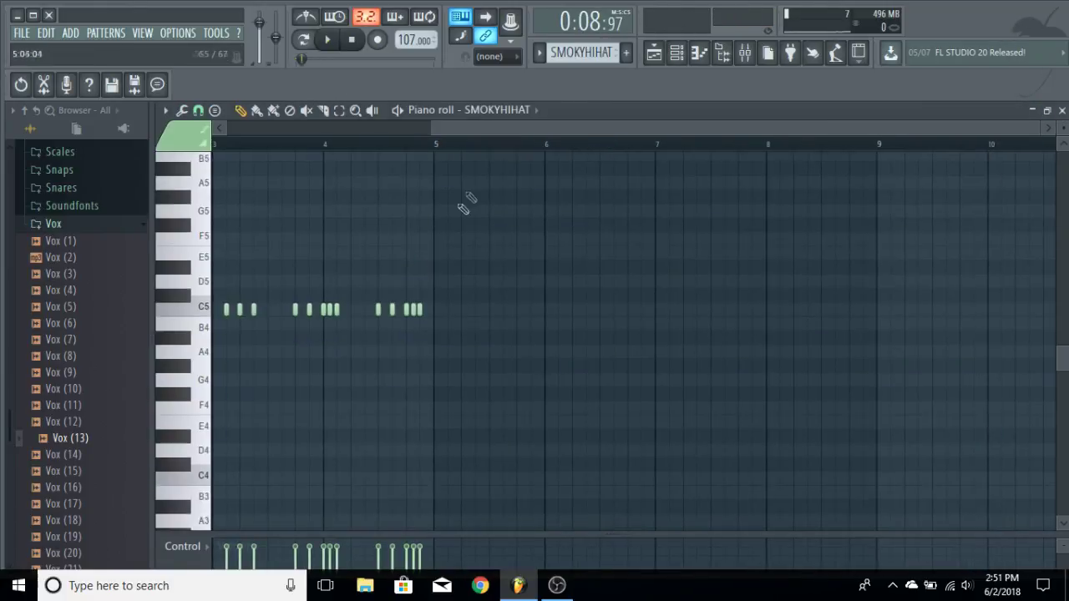
{"action": "left_click_drag", "start_coordinate": [476, 129], "coordinate": [273, 129]}
{"action": "scroll", "coordinate": [435, 309], "scroll_direction": "up", "scroll_amount": 3}
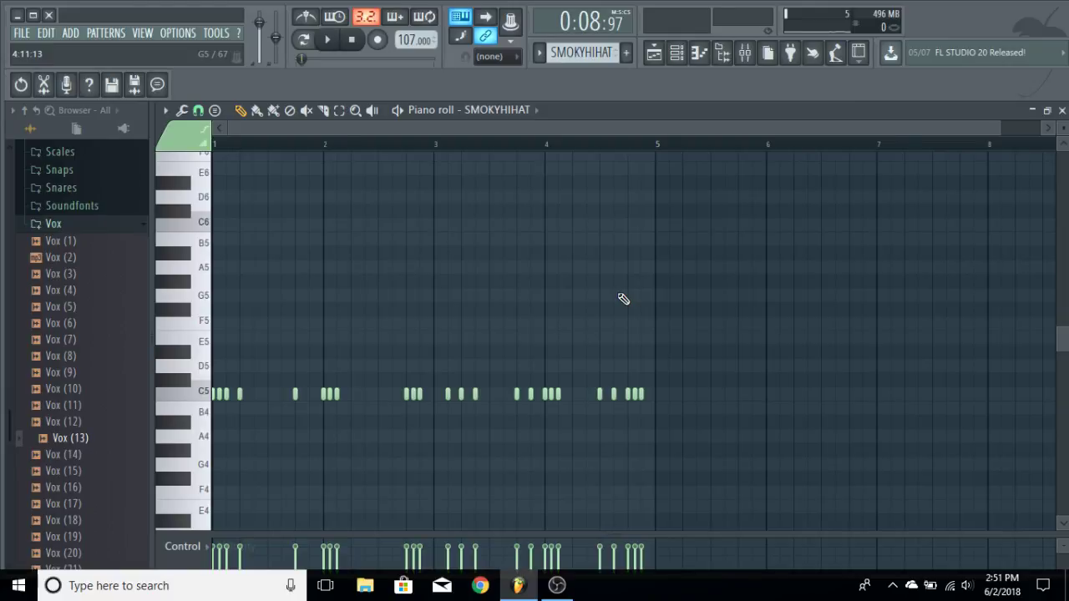
{"action": "key", "text": "space"}
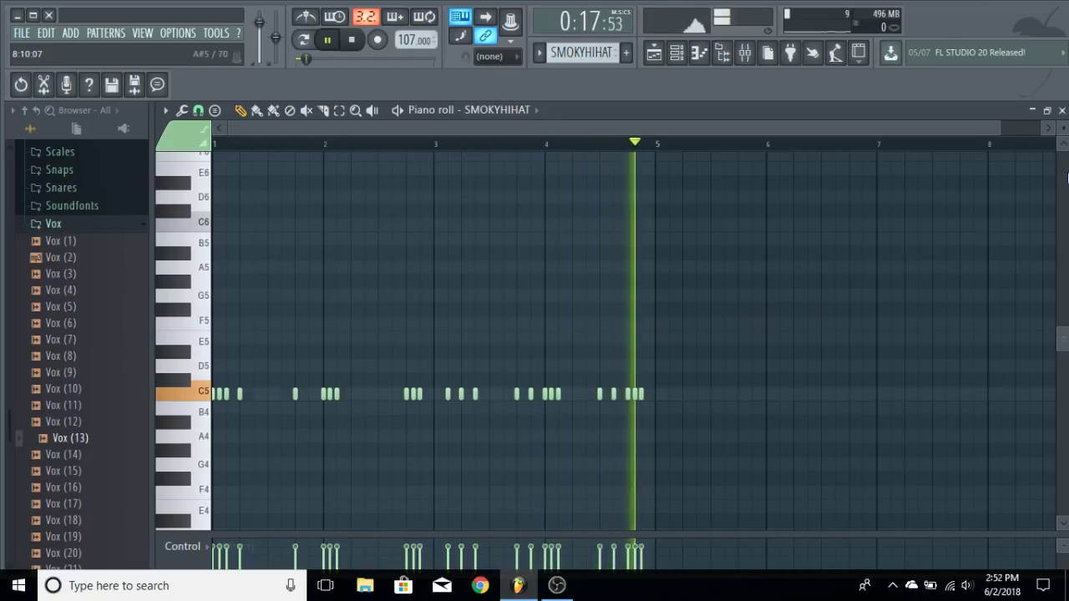
{"action": "key", "text": "space"}
- Close the piano roll, open the mixer, and step through Inserts 12 down to 2
{"action": "left_click", "coordinate": [1061, 110]}
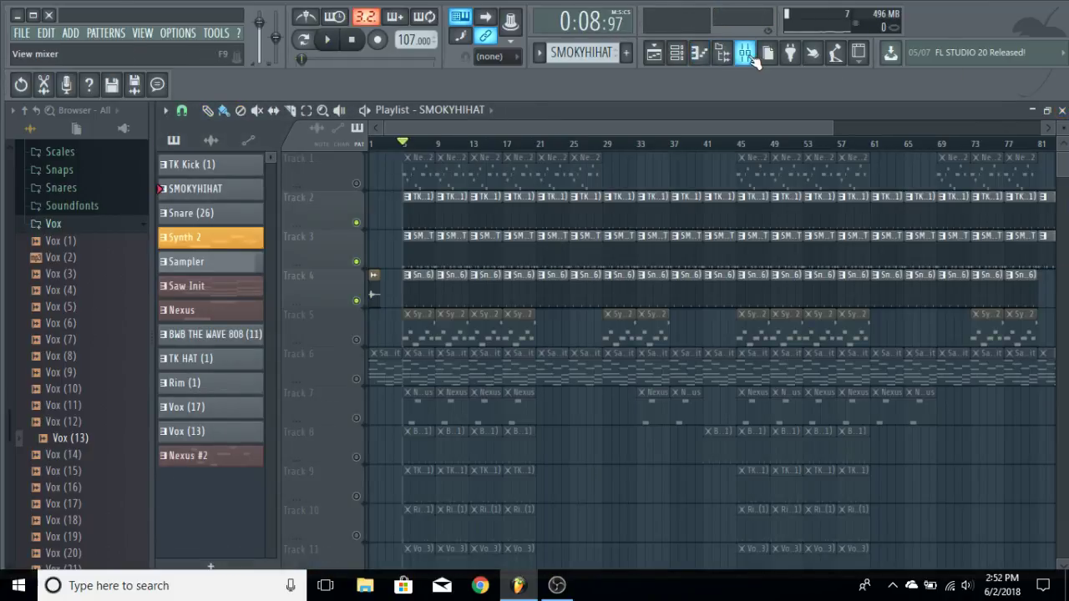
{"action": "left_click", "coordinate": [744, 53]}
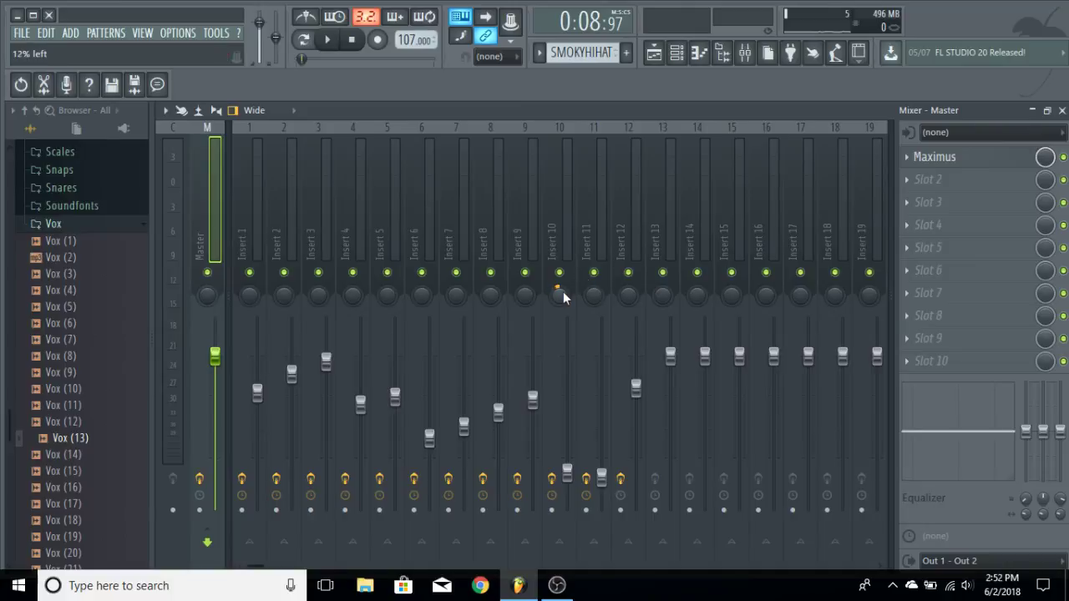
{"action": "left_click", "coordinate": [617, 190]}
{"action": "left_click", "coordinate": [551, 194]}
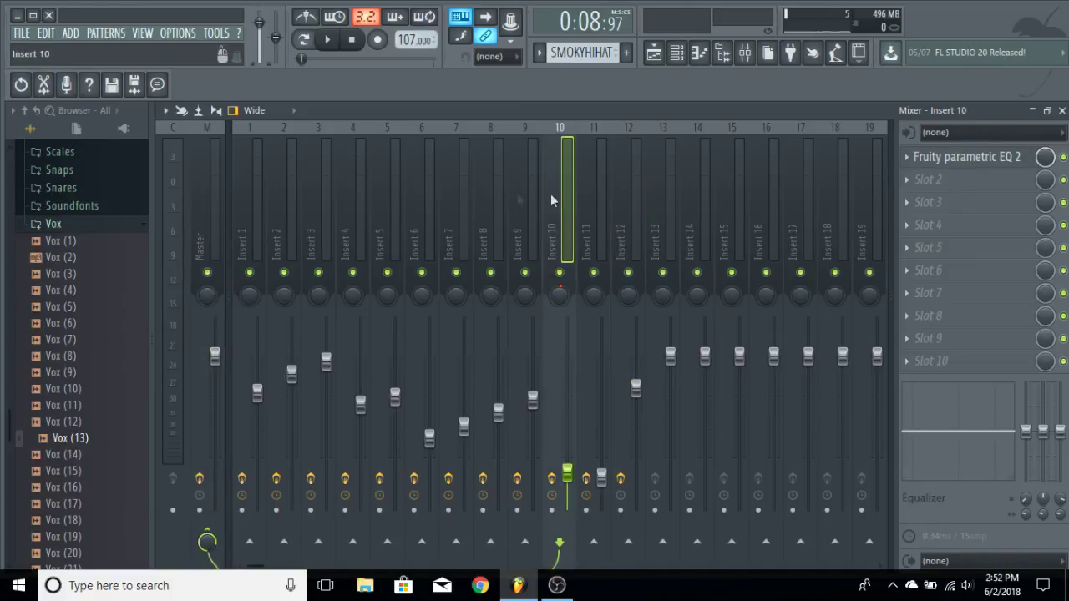
{"action": "left_click", "coordinate": [401, 207]}
{"action": "left_click", "coordinate": [367, 203]}
{"action": "left_click", "coordinate": [309, 210]}
{"action": "left_click", "coordinate": [279, 218]}
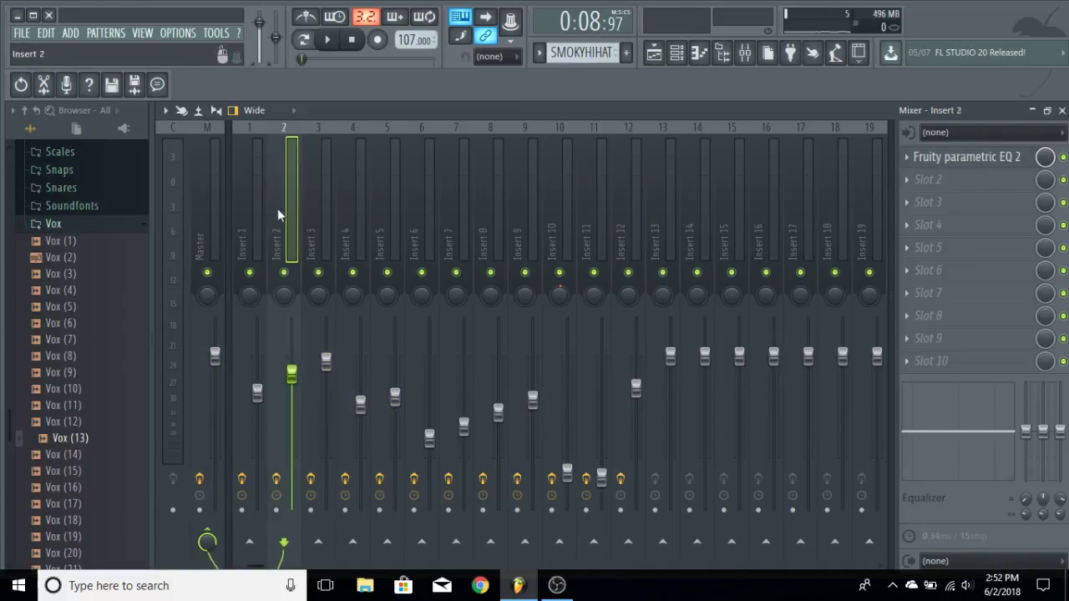
- Check Insert 2's Fruity parametric EQ 2 settings with brief playback
{"action": "left_click", "coordinate": [990, 160]}
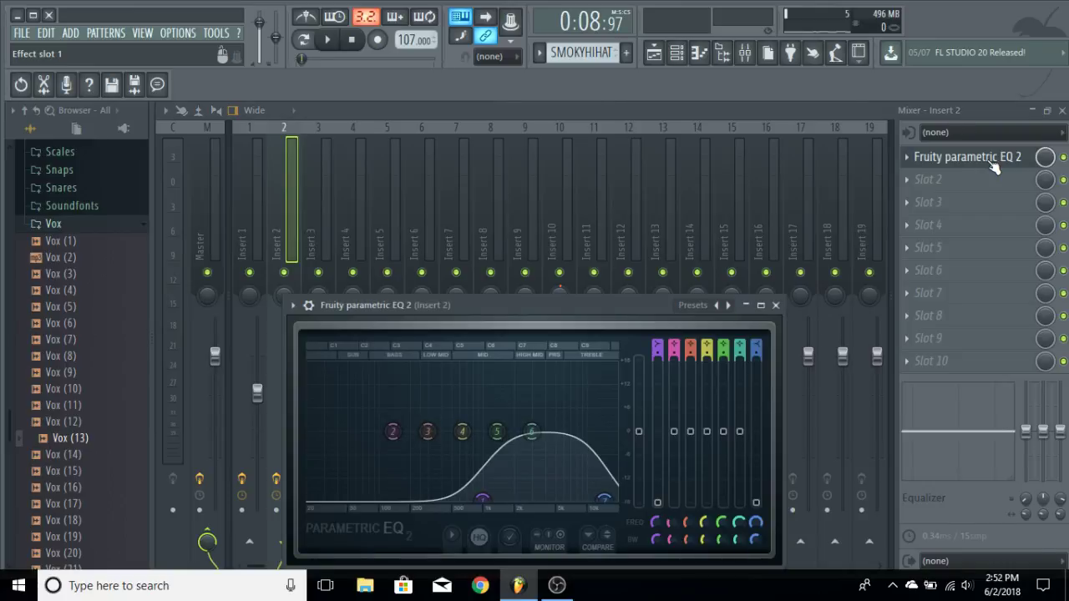
{"action": "left_click", "coordinate": [992, 163]}
{"action": "key", "text": "space"}
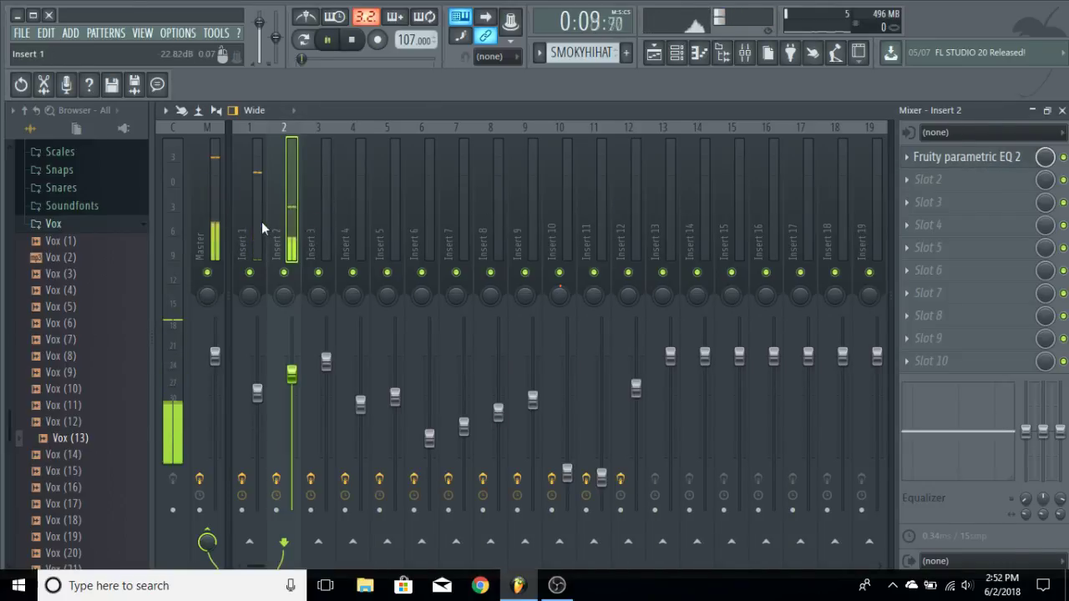
- On Insert 1, view the Fruity WaveShaper curve and the Fruity parametric EQ 2 settings
{"action": "left_click", "coordinate": [259, 221]}
{"action": "key", "text": "space"}
{"action": "left_click", "coordinate": [973, 159]}
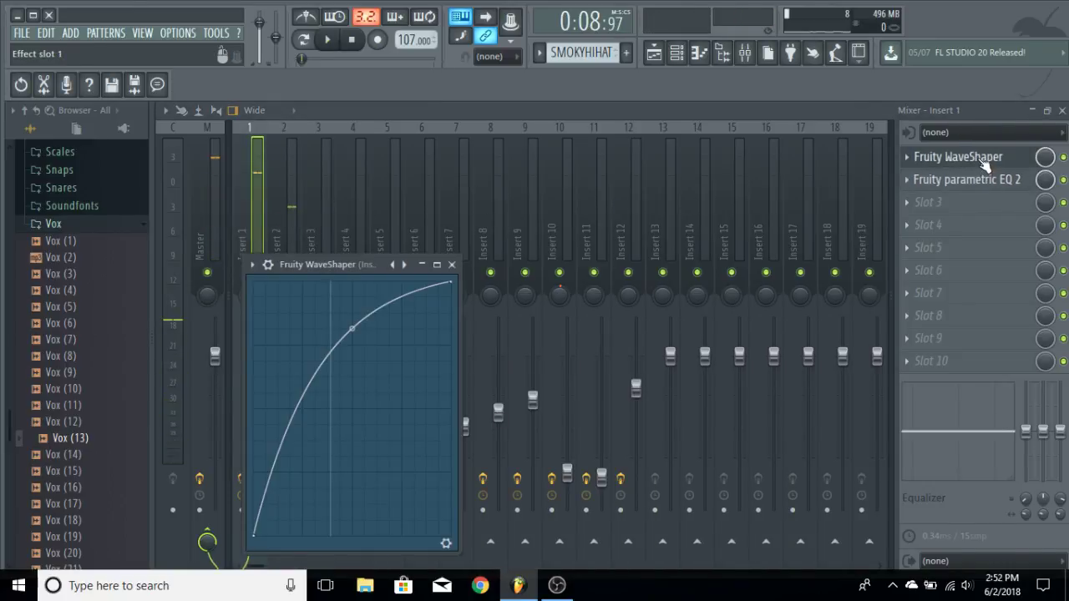
{"action": "left_click", "coordinate": [973, 159]}
{"action": "left_click", "coordinate": [988, 184]}
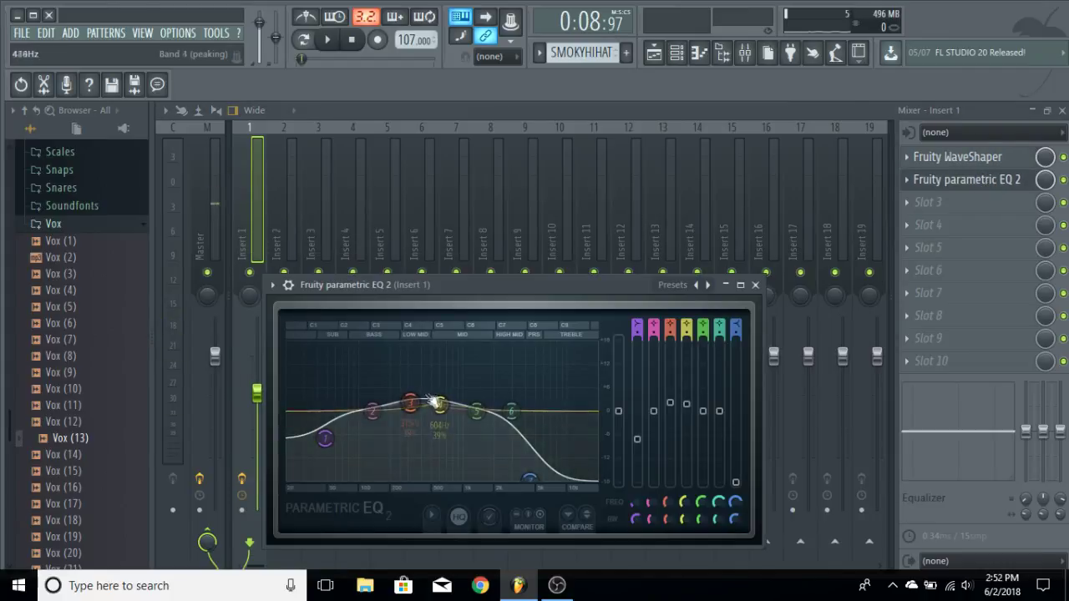
{"action": "left_click", "coordinate": [755, 285]}
- With playback running, view Insert 3's Fruity parametric EQ 2, then close the mixer
{"action": "key", "text": "space"}
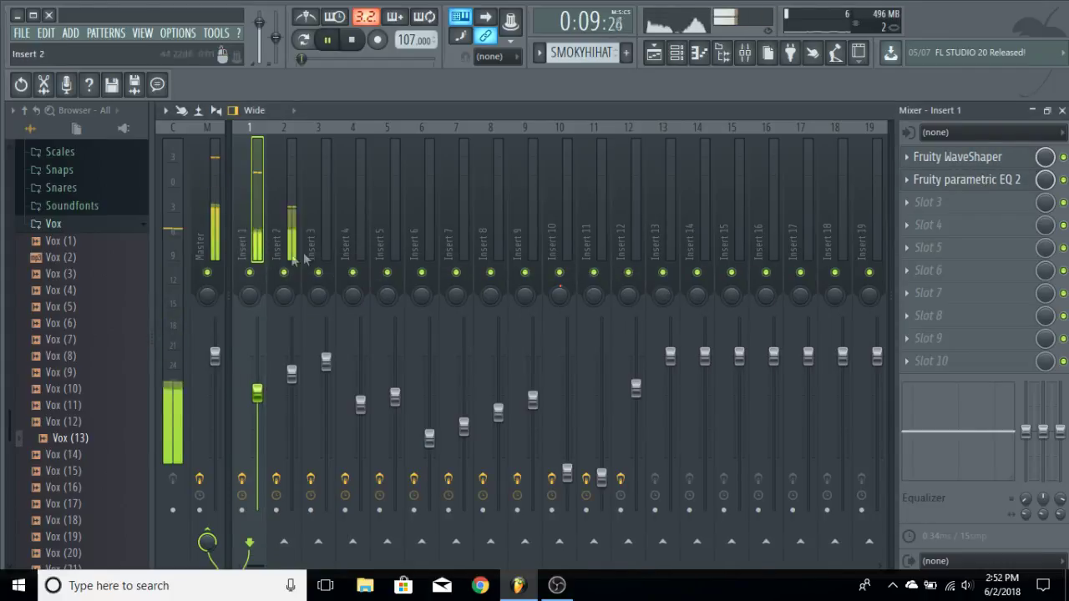
{"action": "left_click", "coordinate": [327, 215]}
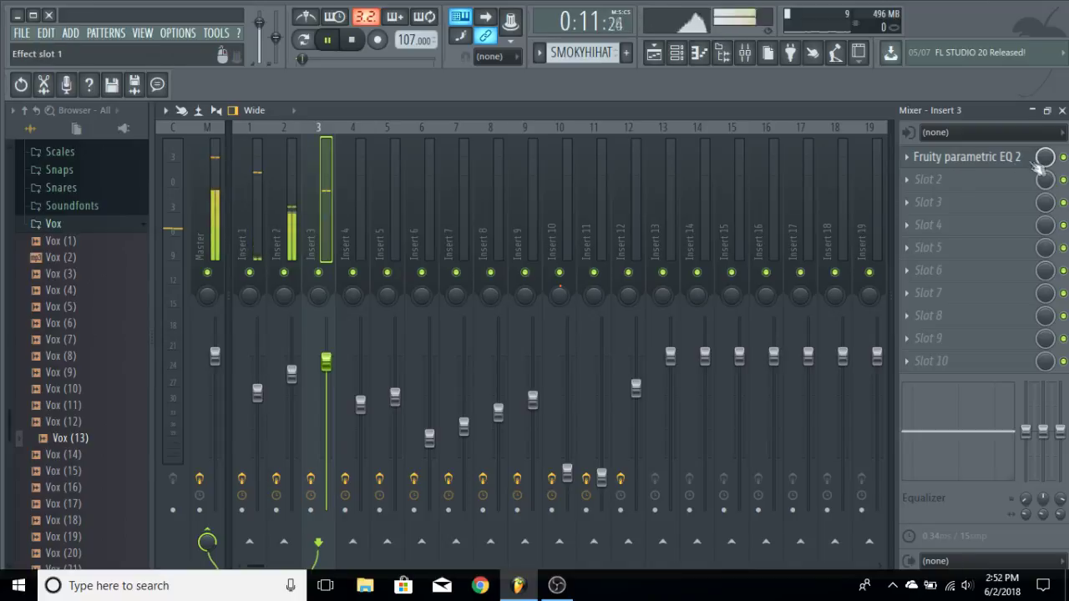
{"action": "left_click", "coordinate": [1011, 158]}
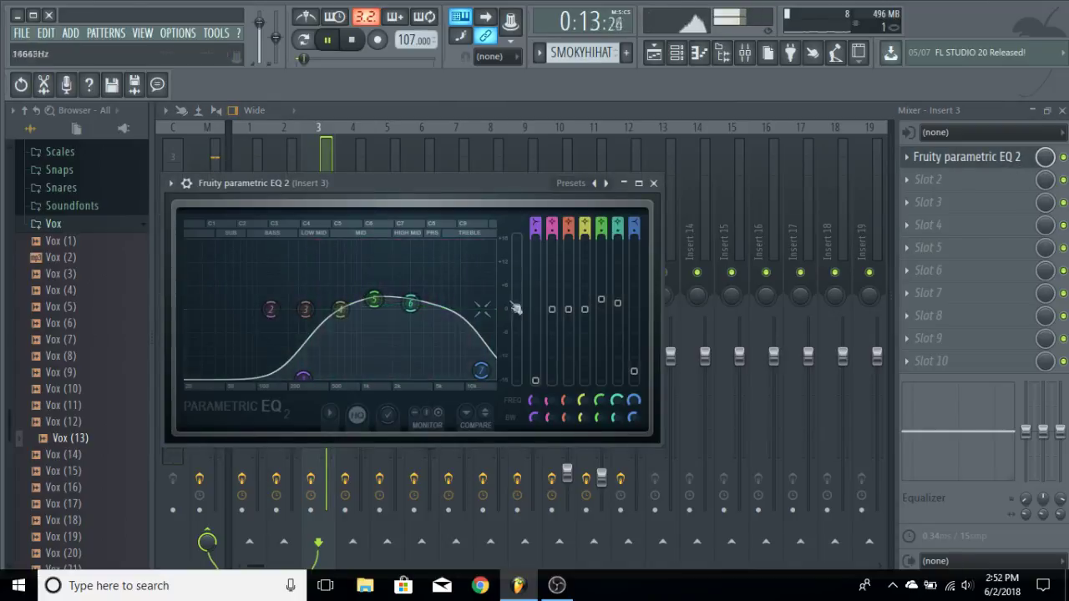
{"action": "left_click", "coordinate": [653, 183]}
{"action": "left_click", "coordinate": [1061, 110]}
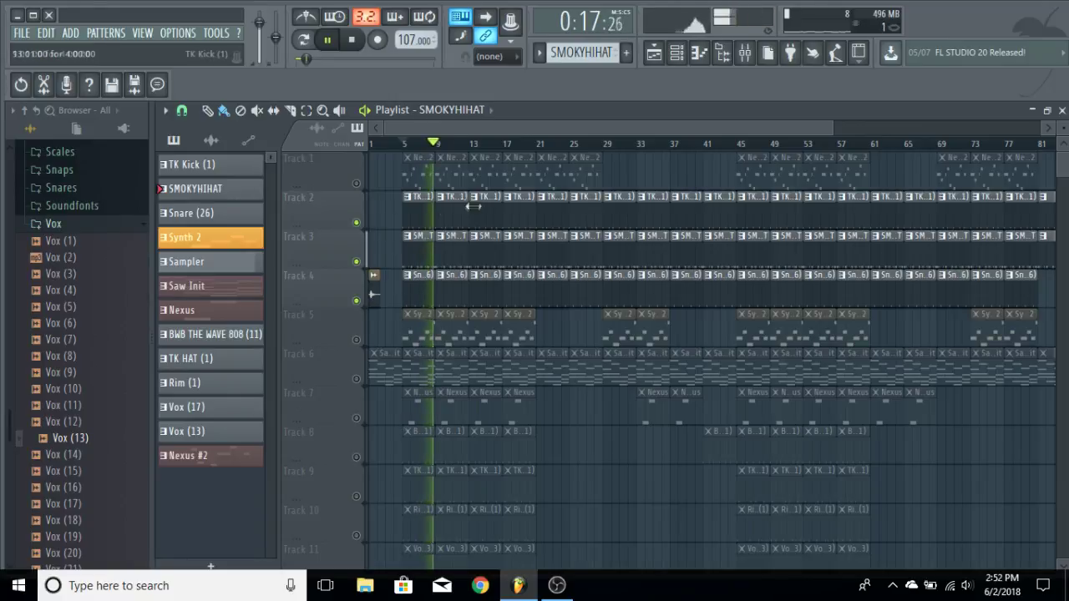
- Stop playback, briefly unmute Track 1, and glance at the channel rack
{"action": "key", "text": "space"}
{"action": "left_click", "coordinate": [356, 183]}
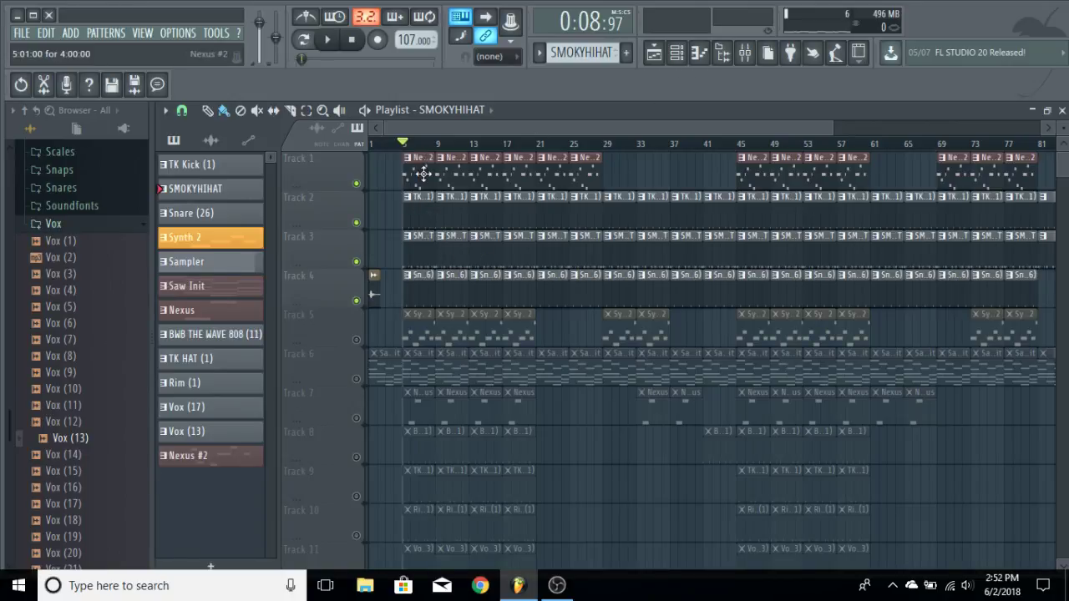
{"action": "left_click", "coordinate": [677, 53]}
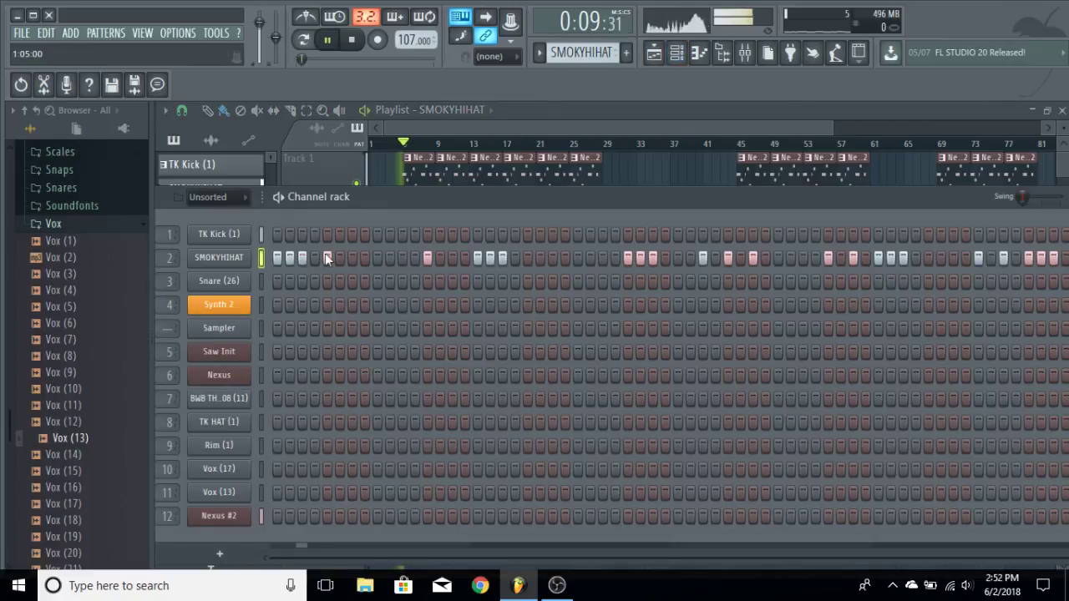
{"action": "left_click", "coordinate": [678, 53]}
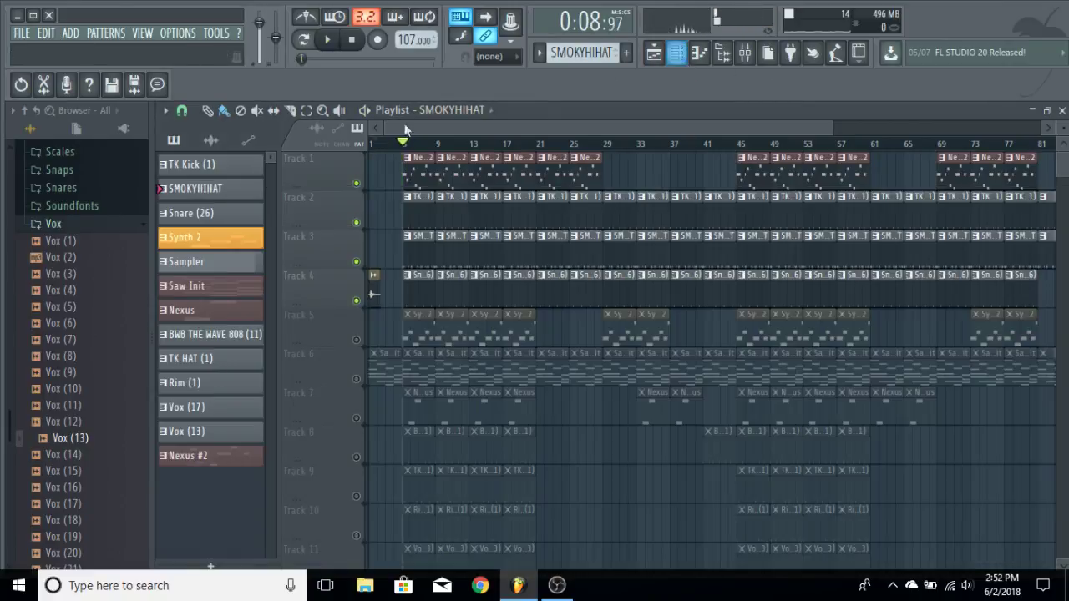
- Mute Track 1's Nexus clips, unmute Track 5, and open the Synth 2 pattern
{"action": "left_click", "coordinate": [356, 182]}
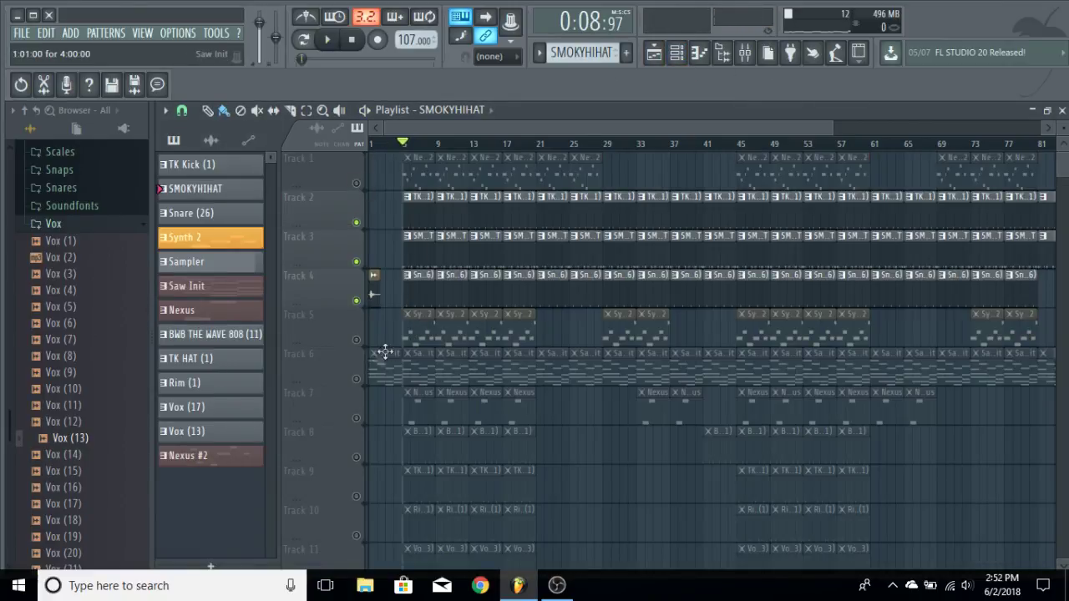
{"action": "left_click", "coordinate": [356, 340]}
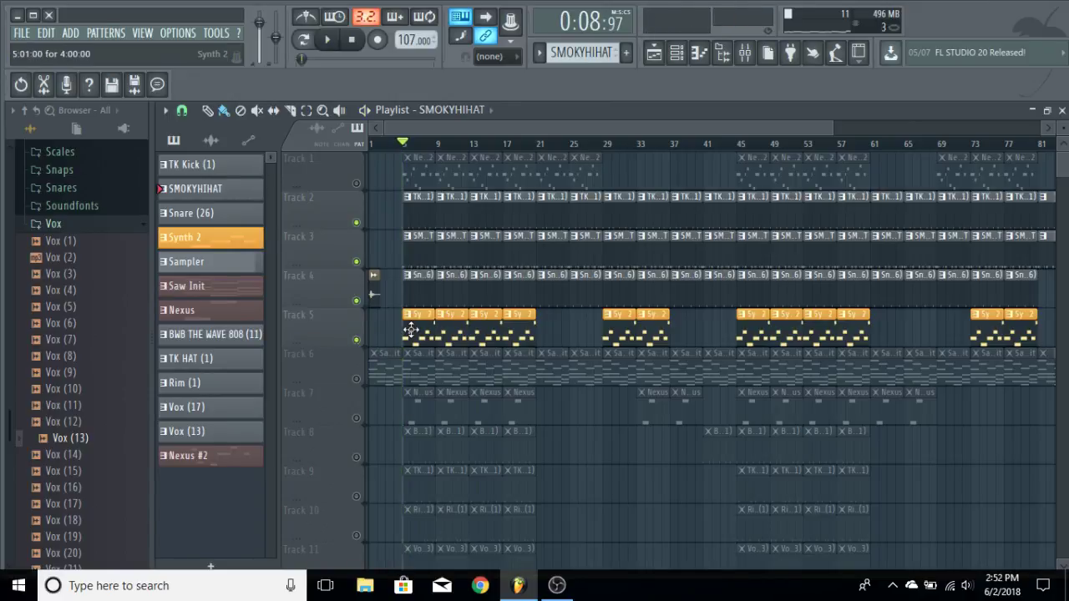
{"action": "double_click", "coordinate": [410, 330]}
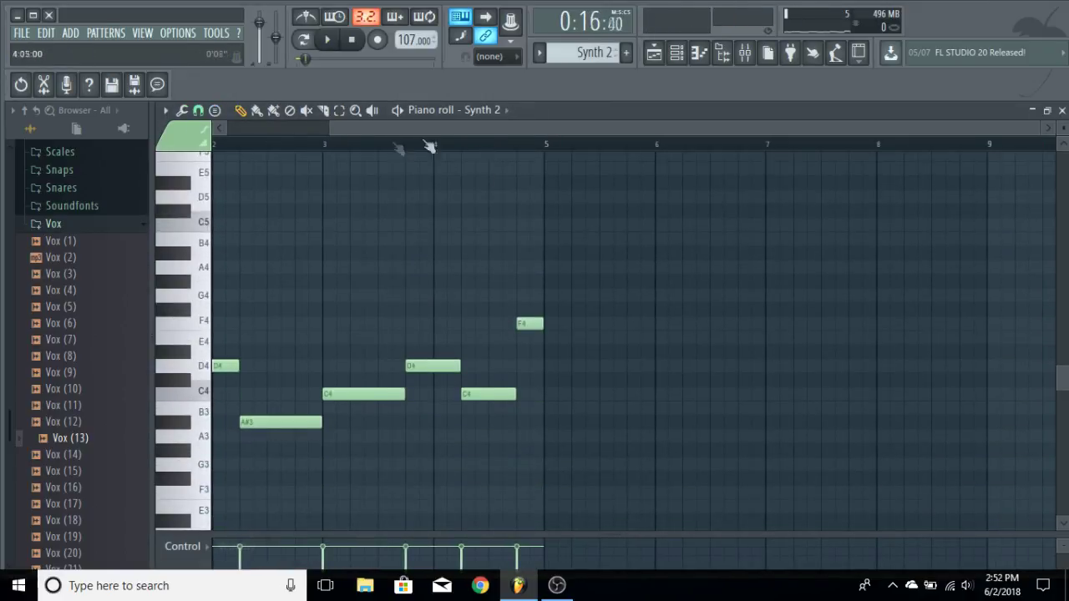
- Preview C4 and other Synth 2 melody notes on the piano roll keyboard, then show the mixer
{"action": "scroll", "coordinate": [375, 220], "scroll_direction": "down", "scroll_amount": 3}
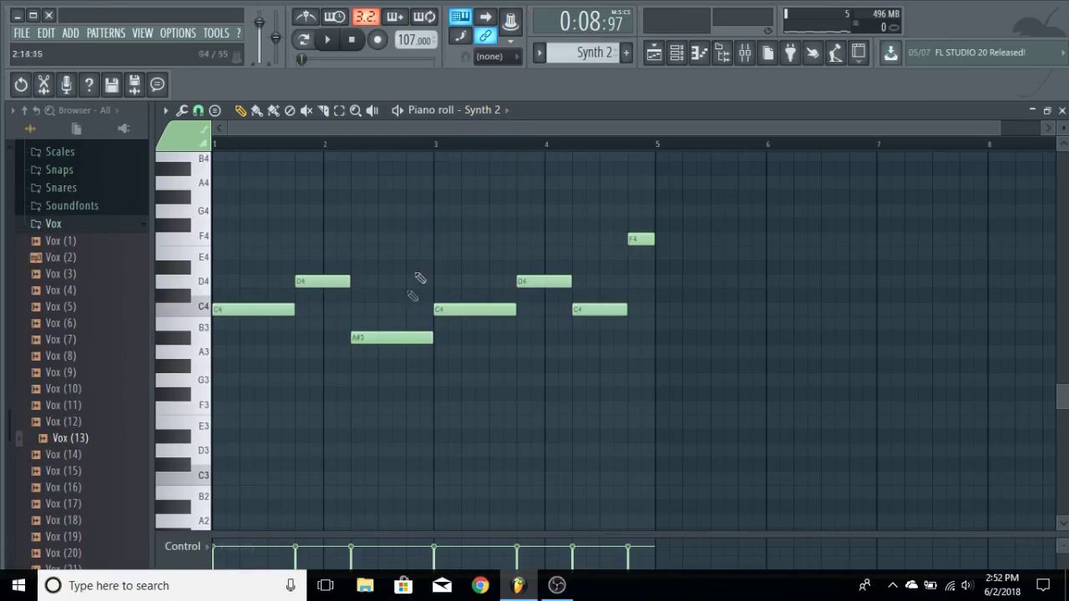
{"action": "left_click", "coordinate": [195, 306]}
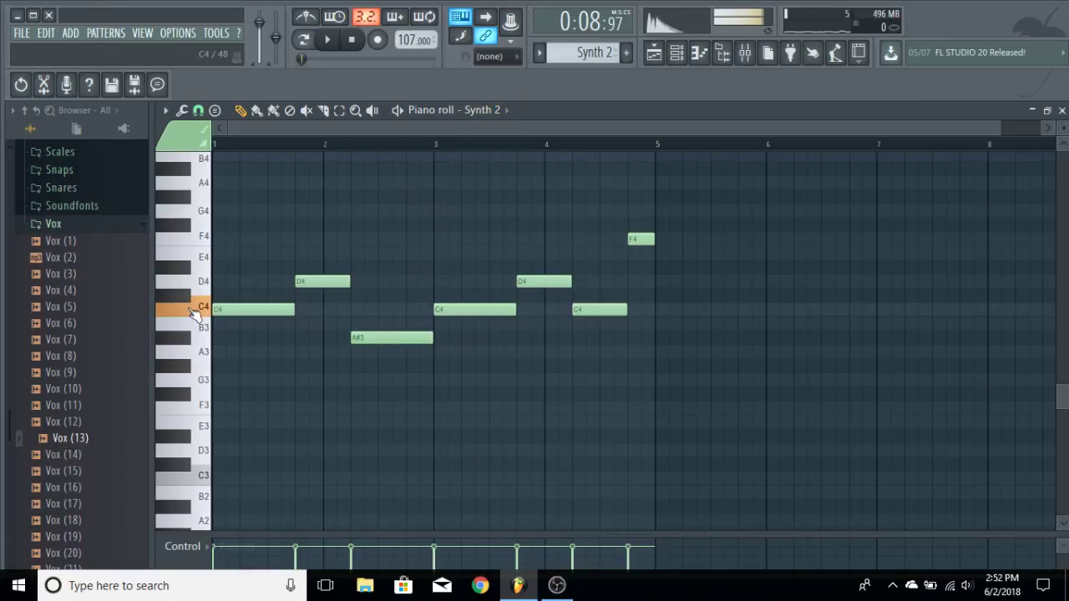
{"action": "left_click", "coordinate": [196, 307]}
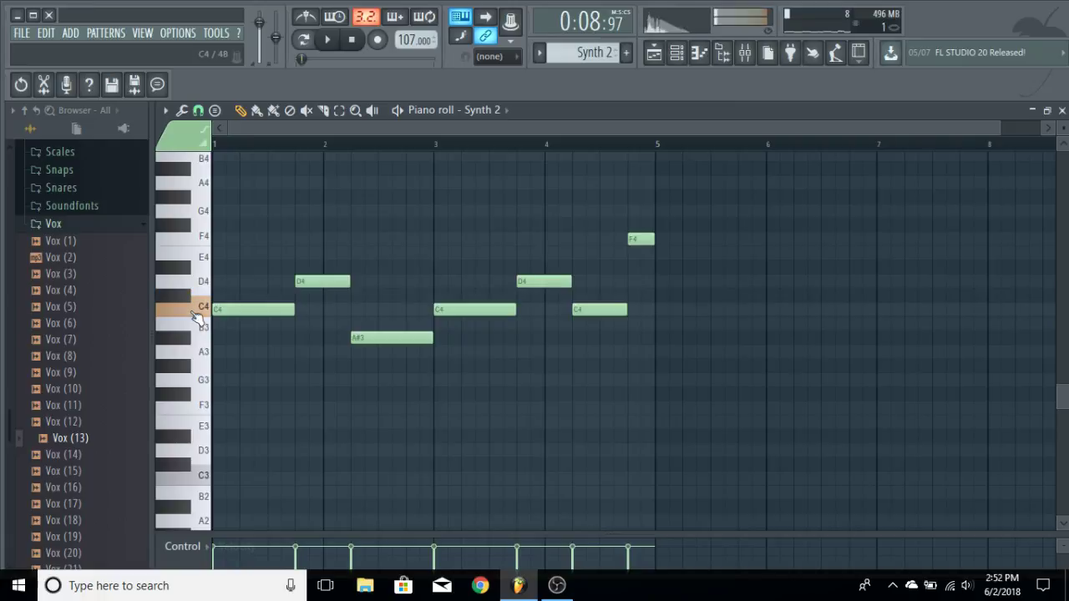
{"action": "left_click", "coordinate": [184, 211]}
{"action": "scroll", "coordinate": [200, 275], "scroll_direction": "up", "scroll_amount": 1}
{"action": "left_click", "coordinate": [203, 333]}
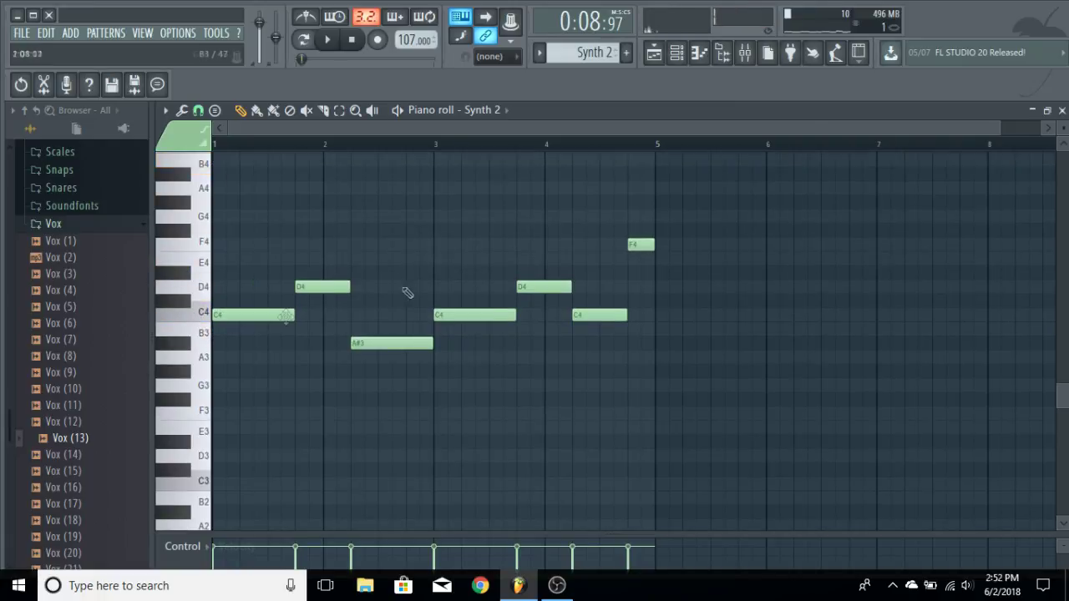
{"action": "left_click", "coordinate": [745, 53]}
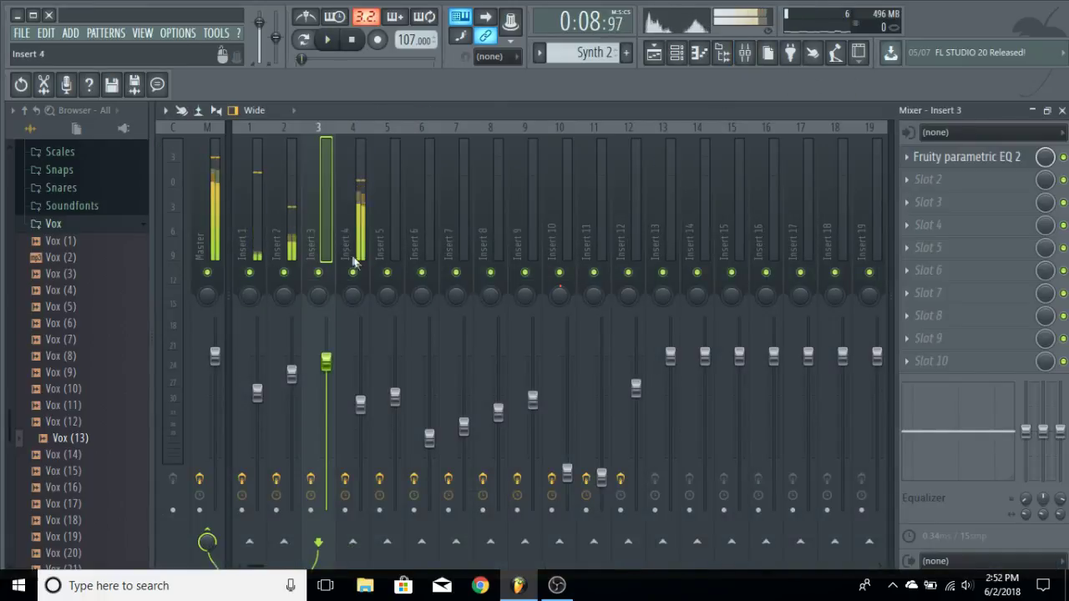
- View Insert 4's Fruity parametric EQ 2 curve, close it, and return to the Synth 2 piano roll with F7
{"action": "left_click", "coordinate": [1002, 158]}
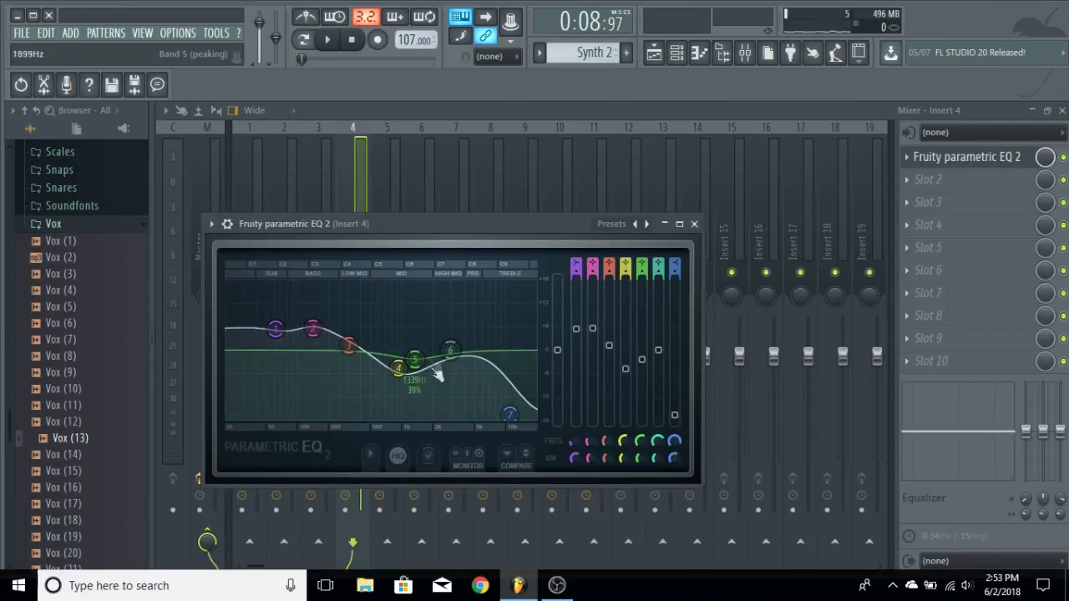
{"action": "left_click", "coordinate": [694, 224]}
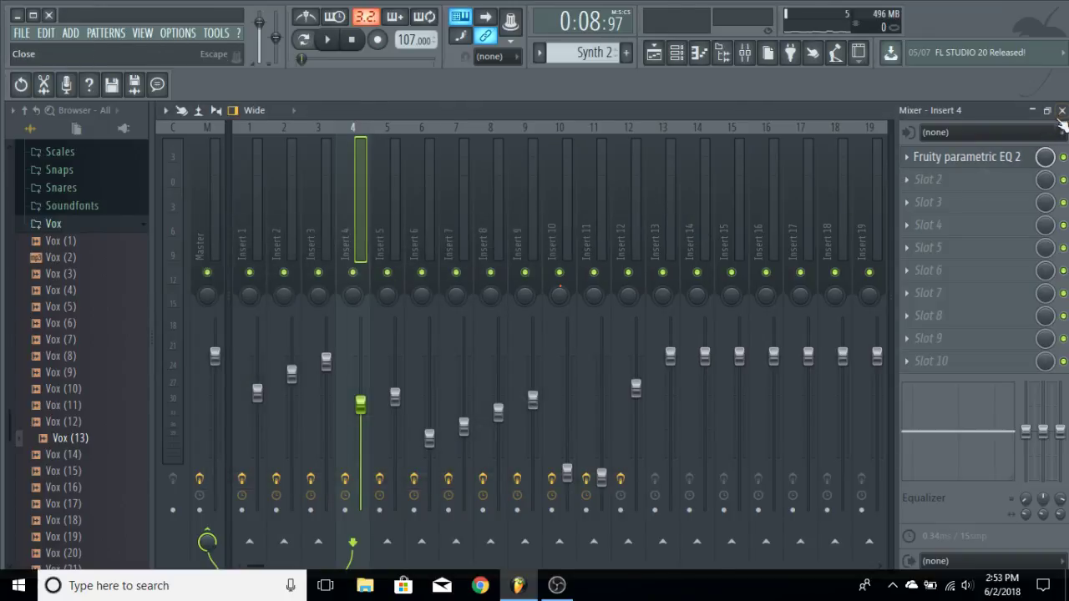
{"action": "key", "text": "F7"}
- Play the Synth 2 melody through, then return to the playlist with F5 and unmute the 808 track
{"action": "scroll", "coordinate": [747, 289], "scroll_direction": "up", "scroll_amount": 3}
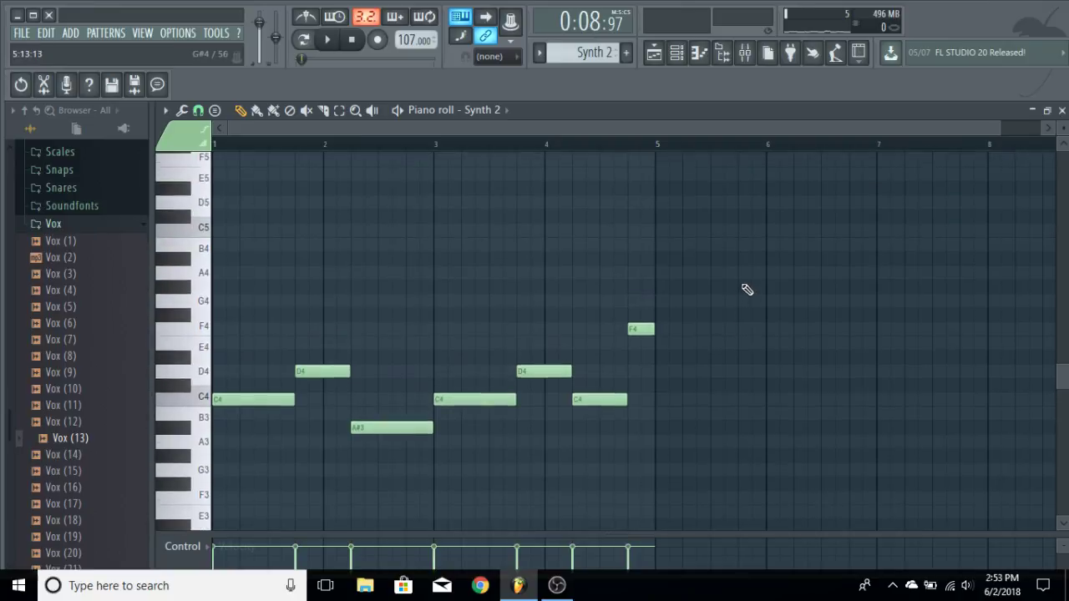
{"action": "key", "text": "space"}
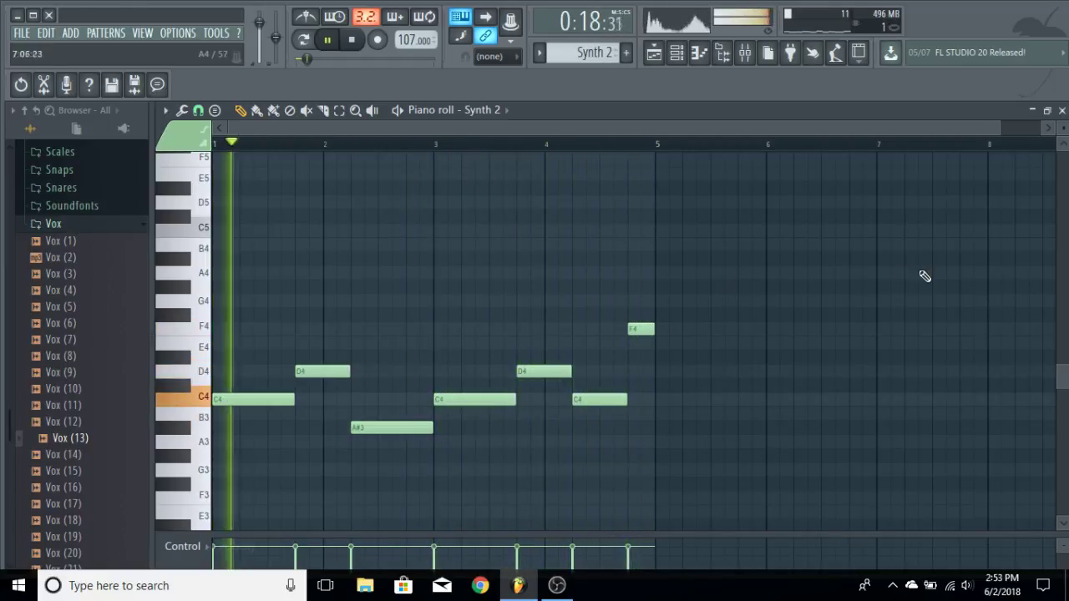
{"action": "key", "text": "space"}
{"action": "key", "text": "F5"}
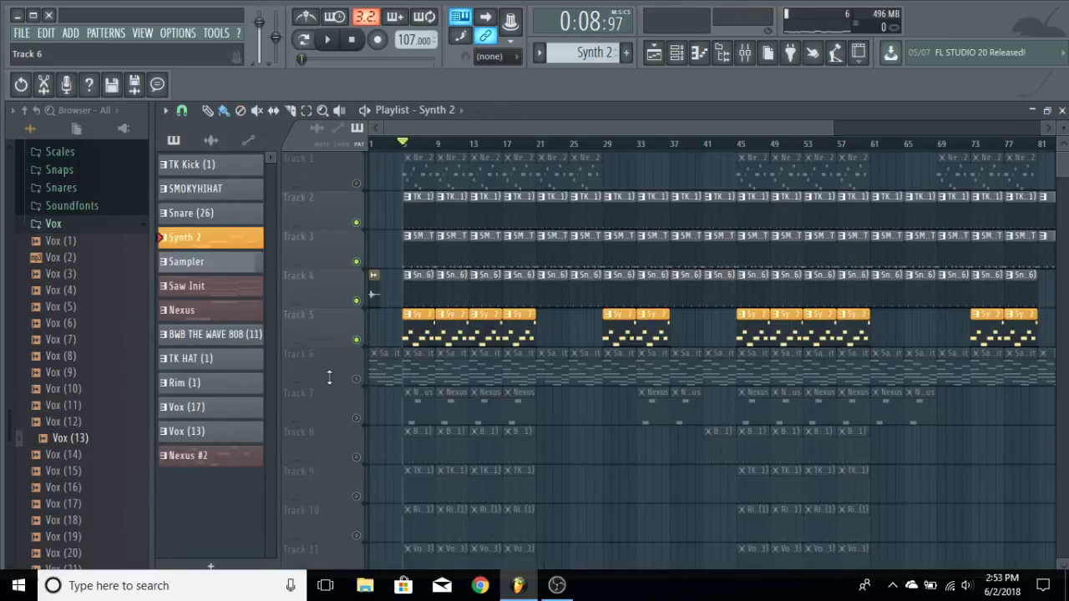
{"action": "scroll", "coordinate": [337, 352], "scroll_direction": "down", "scroll_amount": 3}
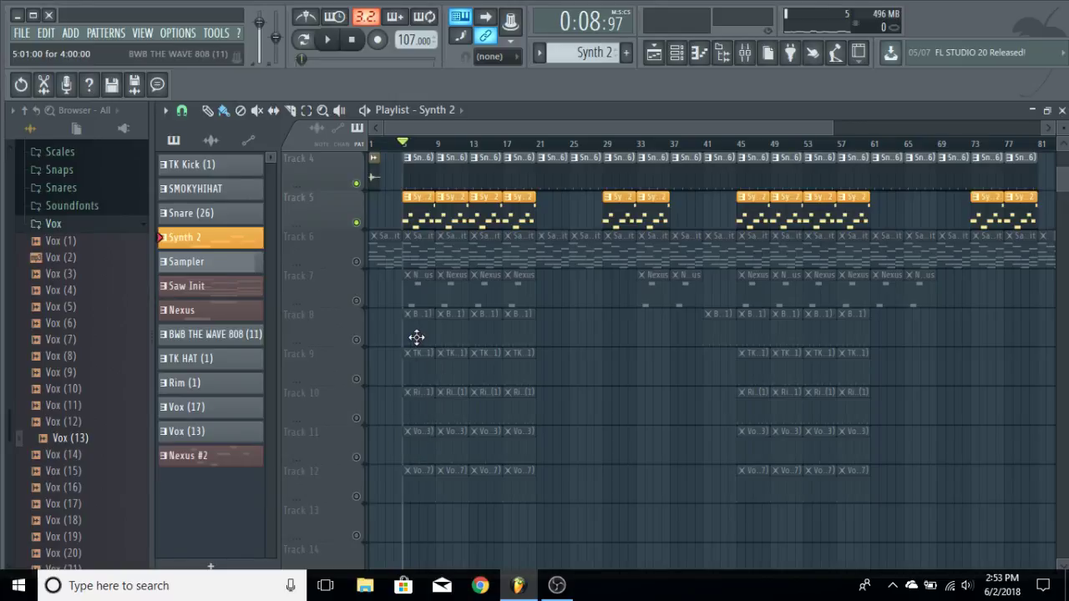
{"action": "left_click", "coordinate": [358, 345]}
- Open the BWB THE WAVE 808 pattern, preview its C5 note twice, then go back to the playlist
{"action": "double_click", "coordinate": [413, 322]}
{"action": "scroll", "coordinate": [409, 240], "scroll_direction": "up", "scroll_amount": 1}
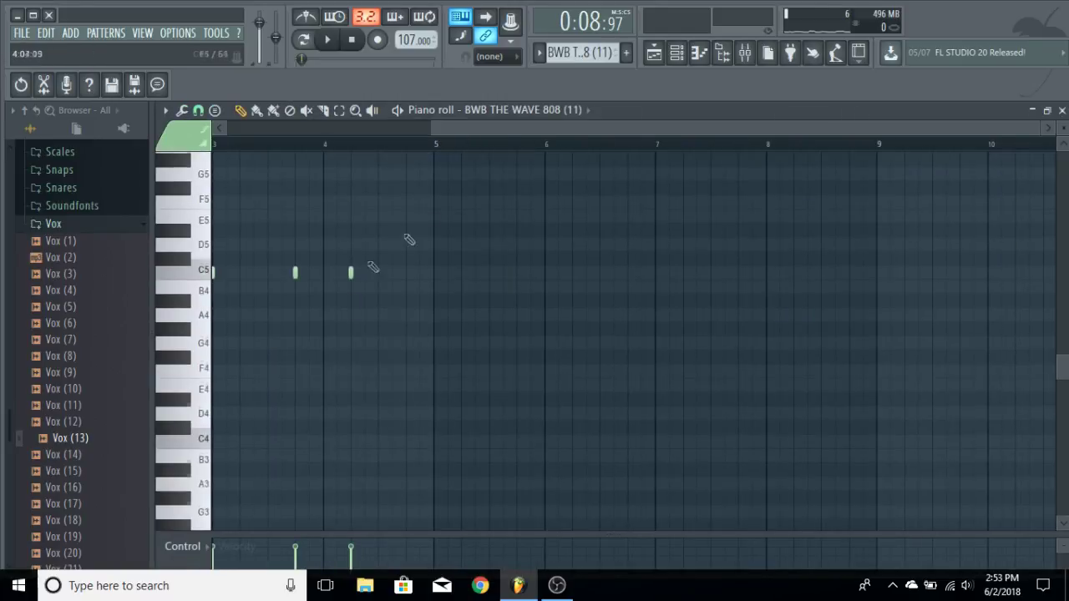
{"action": "left_click_drag", "start_coordinate": [509, 130], "coordinate": [304, 130]}
{"action": "left_click", "coordinate": [198, 276]}
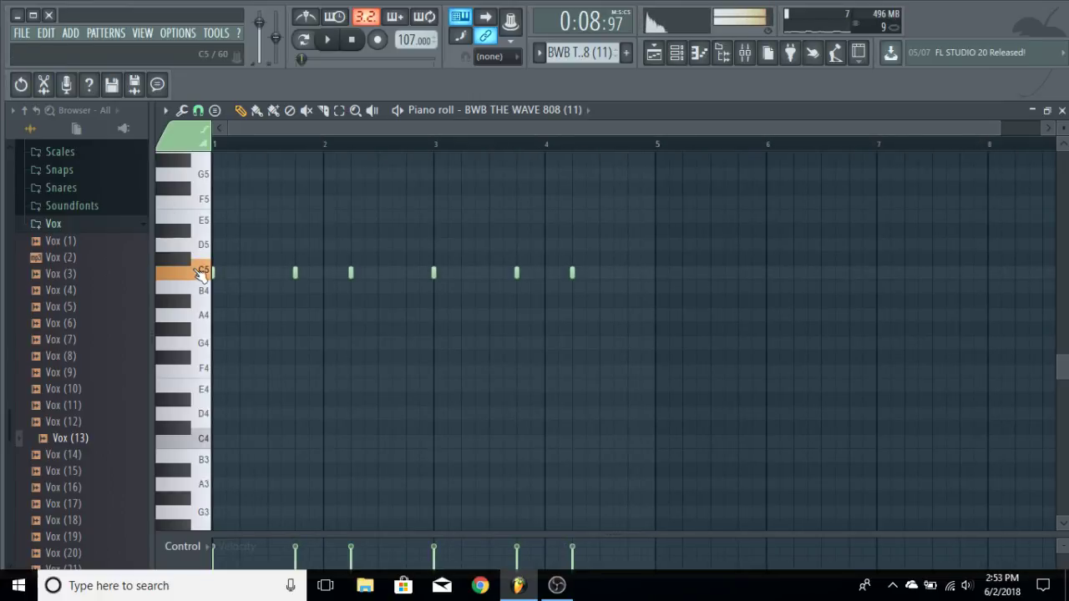
{"action": "left_click", "coordinate": [200, 275]}
{"action": "left_click", "coordinate": [677, 65]}
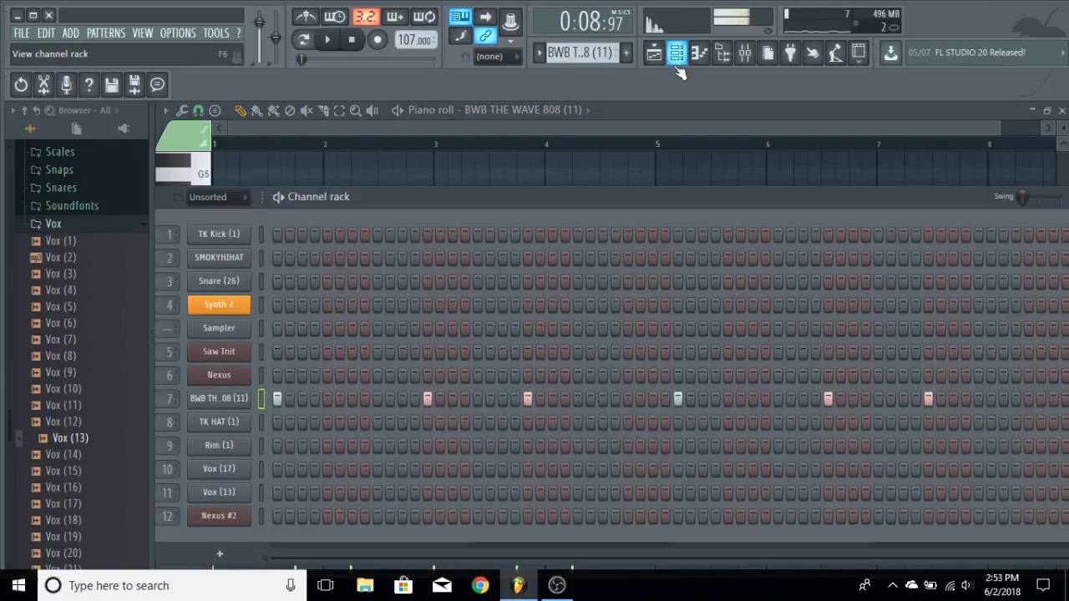
{"action": "left_click", "coordinate": [677, 53]}
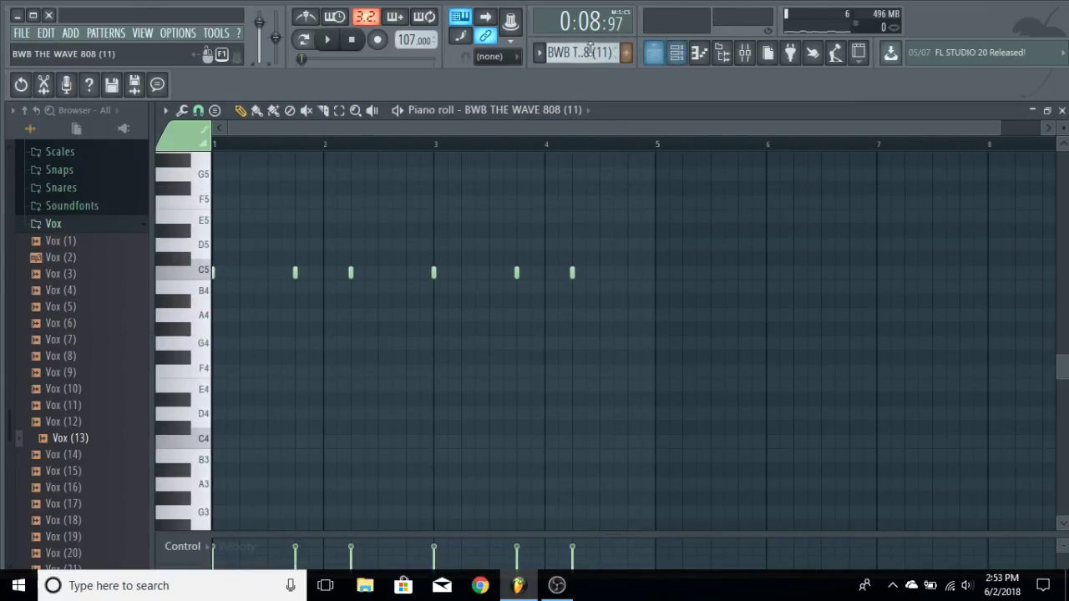
{"action": "left_click", "coordinate": [653, 52]}
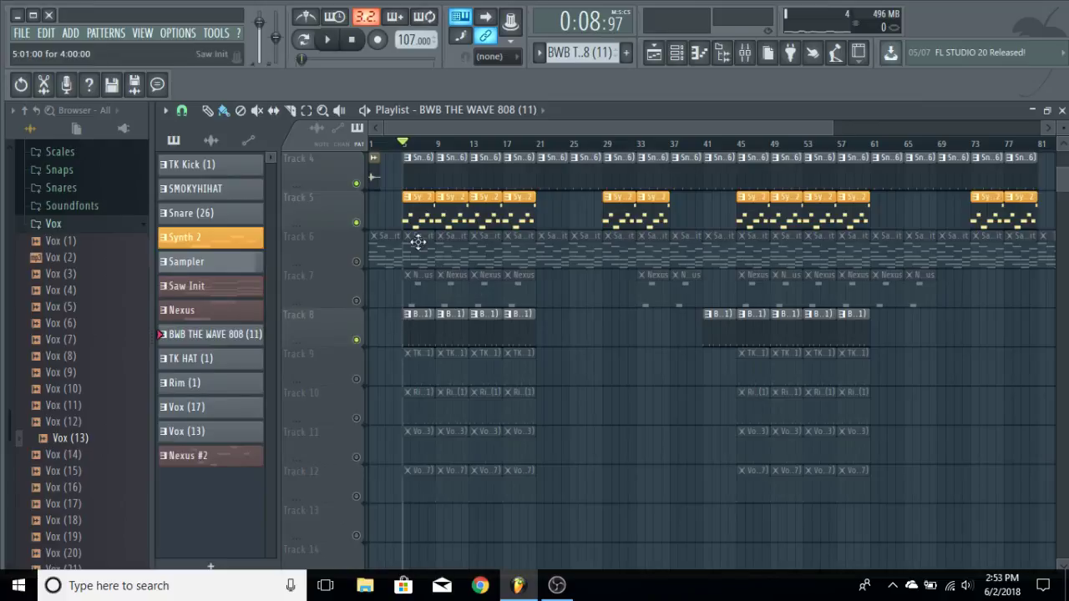
- Mute Track 5's Synth 2 melody, start playback, then unmute it mid-play
{"action": "left_click", "coordinate": [356, 223]}
{"action": "key", "text": "space"}
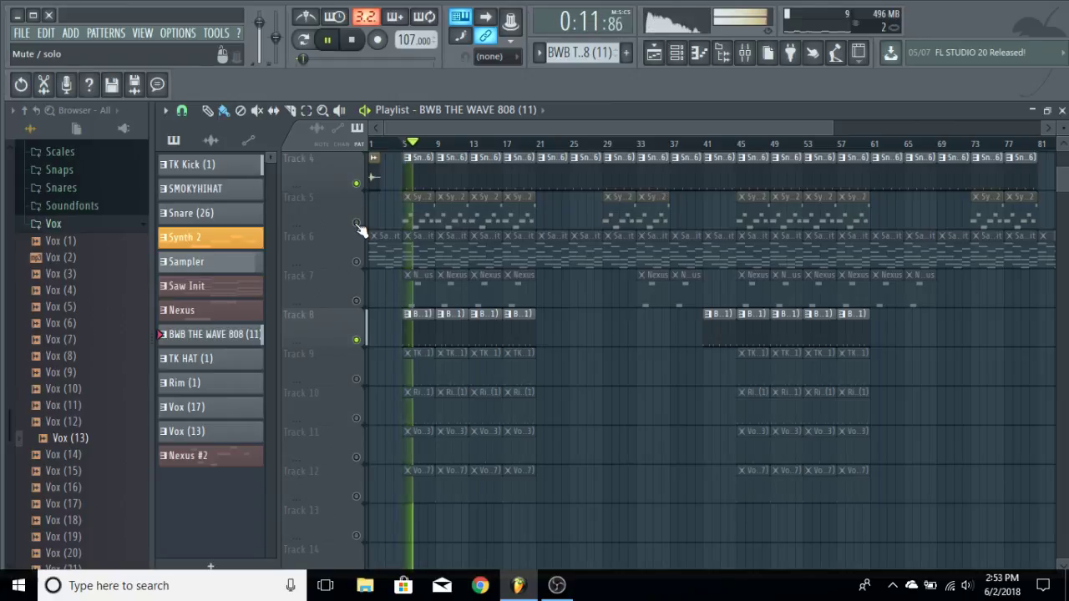
{"action": "left_click", "coordinate": [357, 223]}
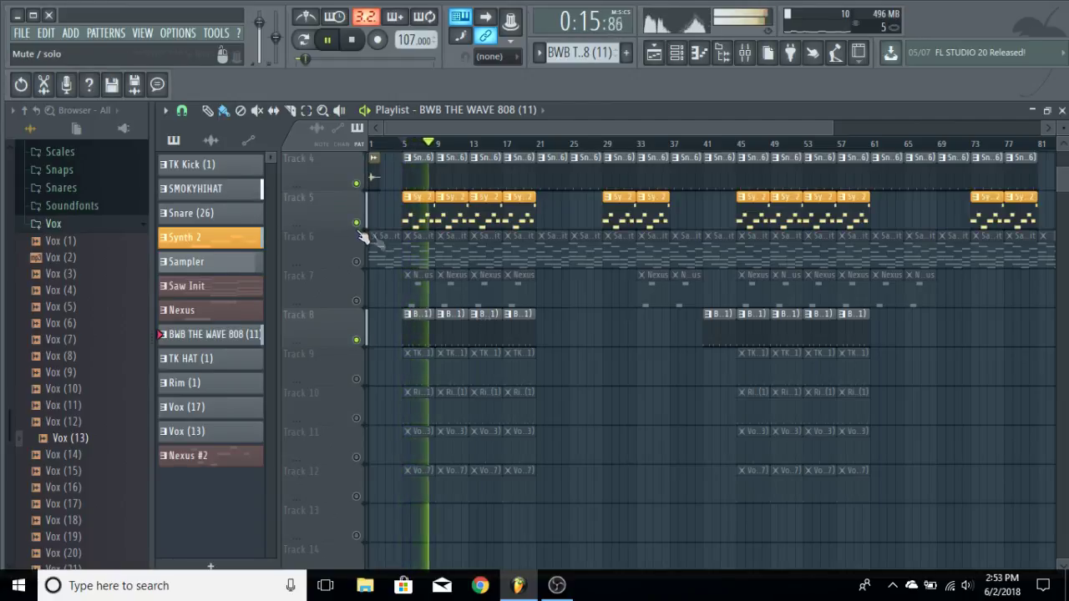
- Stop playback and open the TK HAT pattern twice, previewing its C5 hi-hat each time
{"action": "key", "text": "space"}
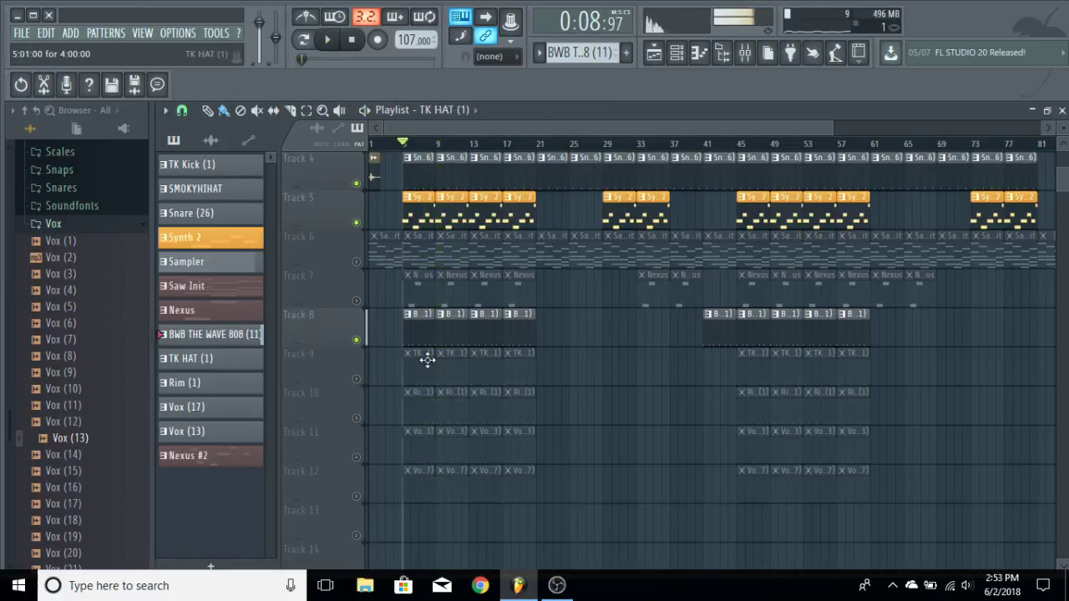
{"action": "double_click", "coordinate": [423, 355]}
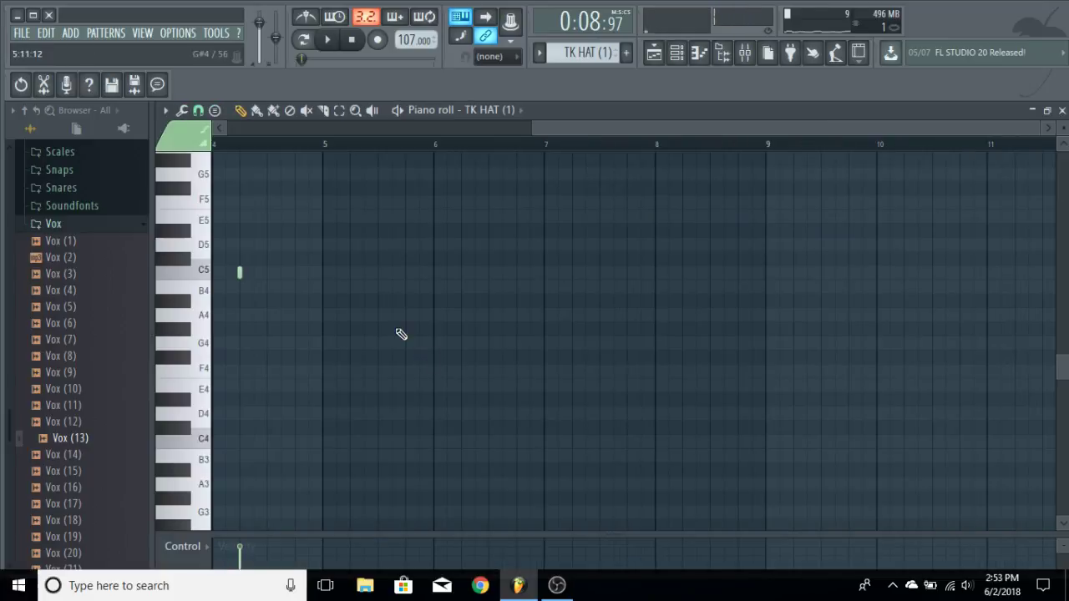
{"action": "left_click_drag", "start_coordinate": [501, 127], "coordinate": [315, 142]}
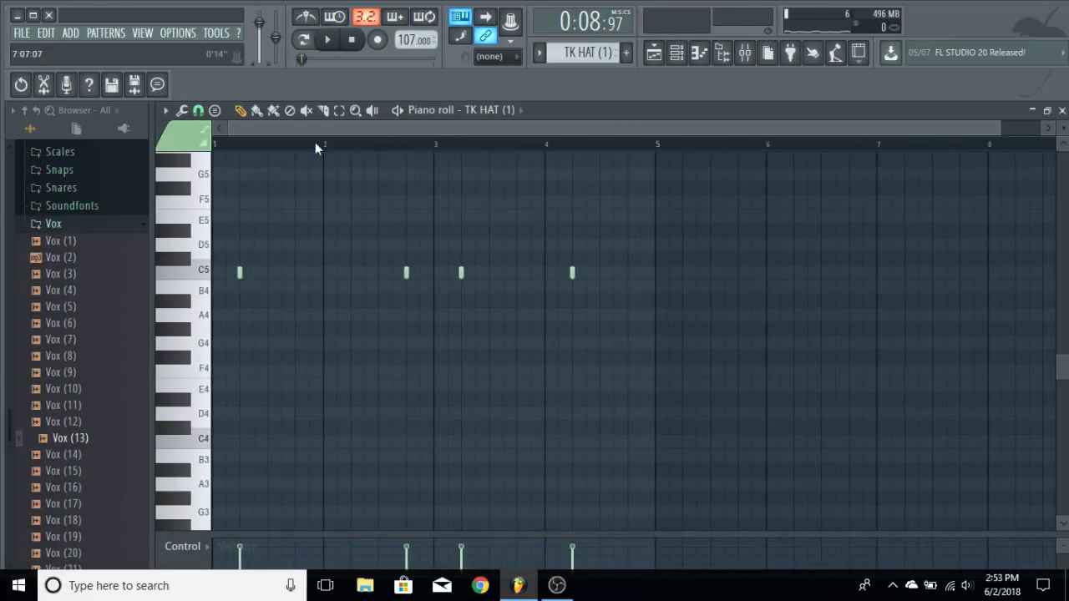
{"action": "left_click", "coordinate": [207, 276]}
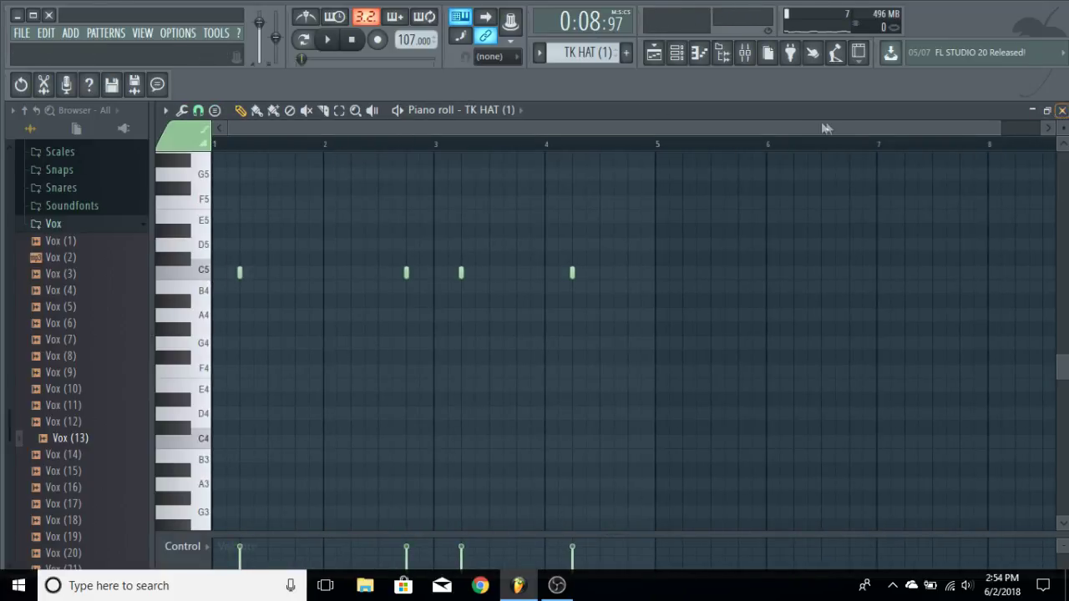
{"action": "left_click", "coordinate": [1062, 110]}
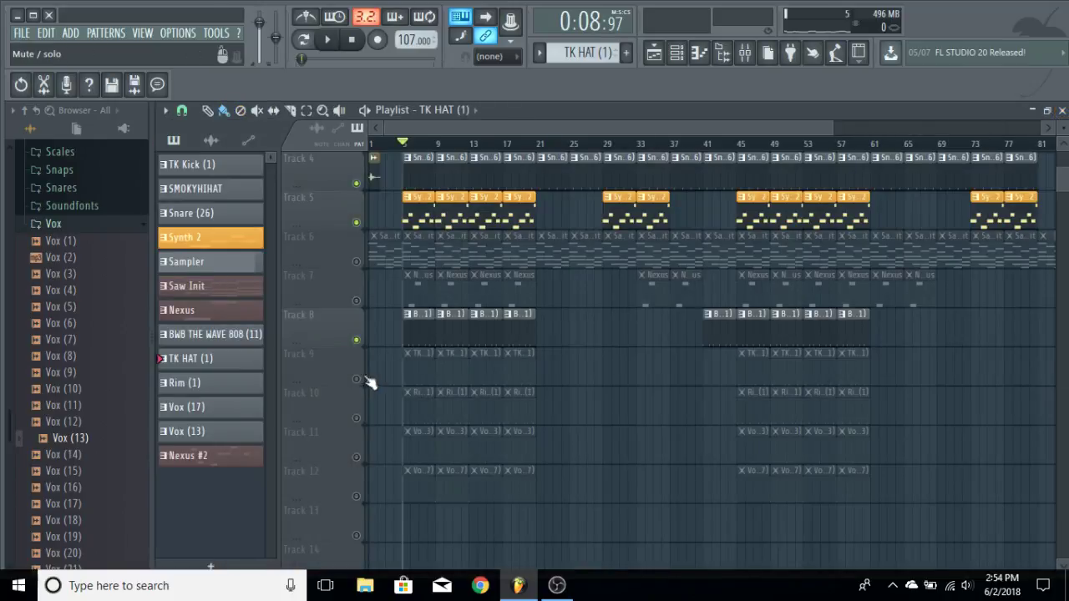
{"action": "double_click", "coordinate": [418, 366]}
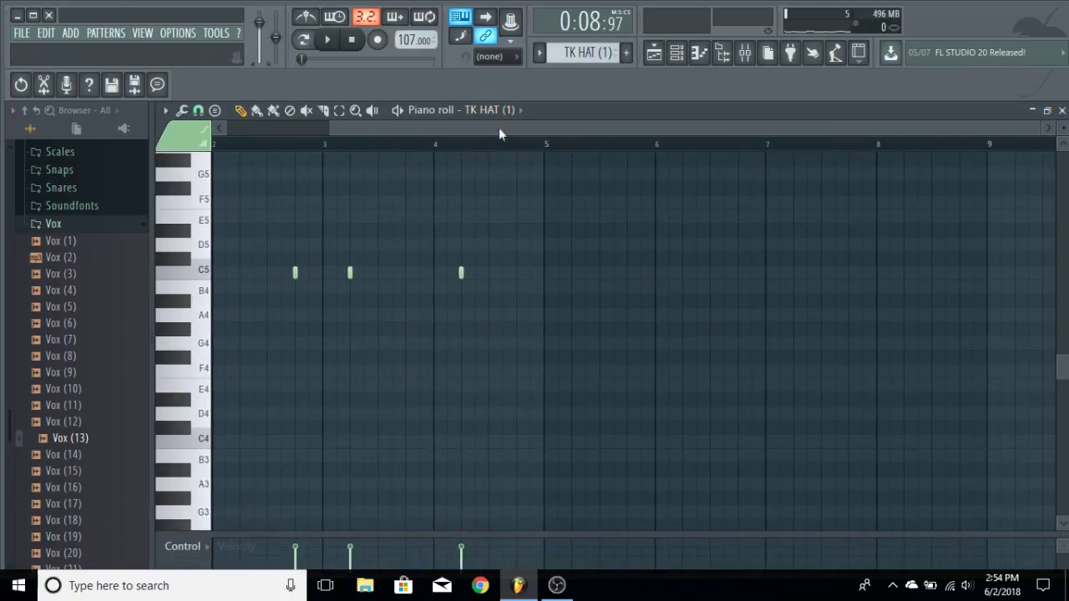
{"action": "left_click_drag", "start_coordinate": [499, 128], "coordinate": [216, 129]}
{"action": "left_click", "coordinate": [202, 270]}
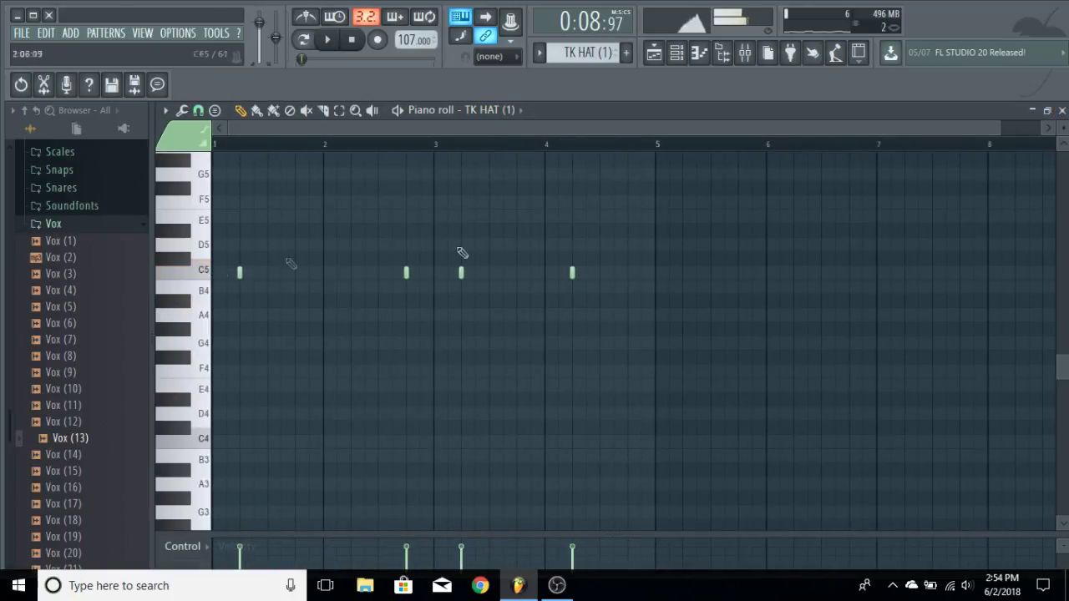
{"action": "left_click", "coordinate": [1061, 110]}
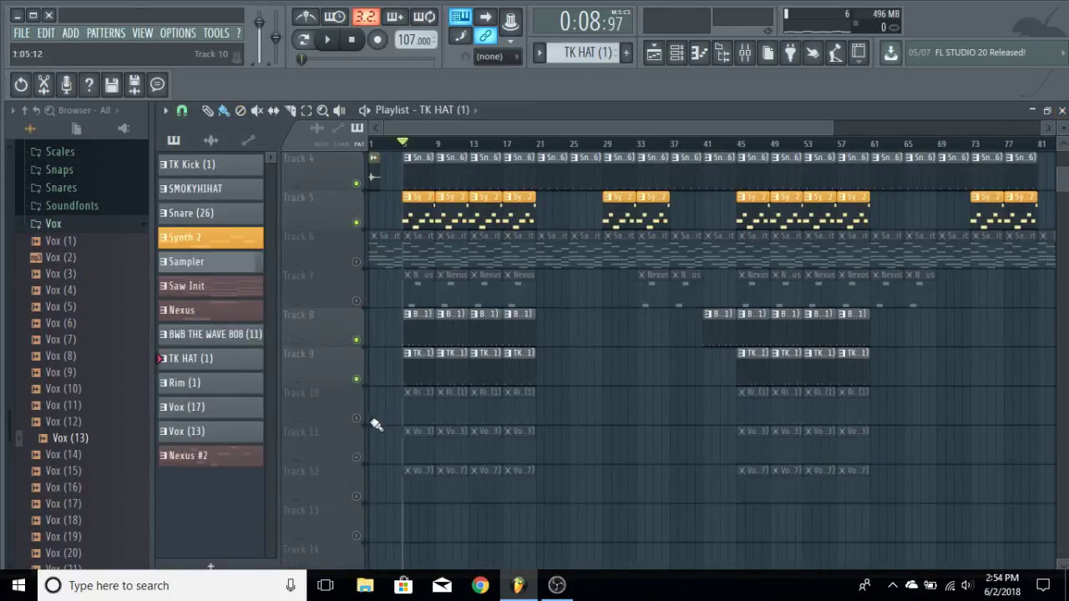
- Preview the Rim (1) pattern at C5, close it, and unmute Track 11's Vox clips
{"action": "double_click", "coordinate": [420, 412]}
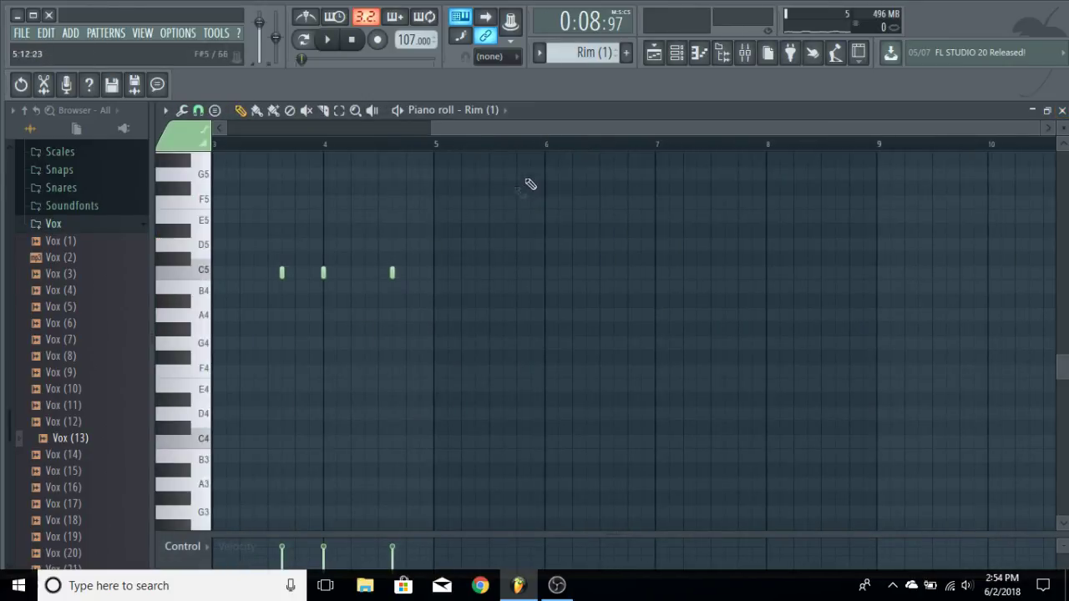
{"action": "left_click_drag", "start_coordinate": [566, 131], "coordinate": [316, 131]}
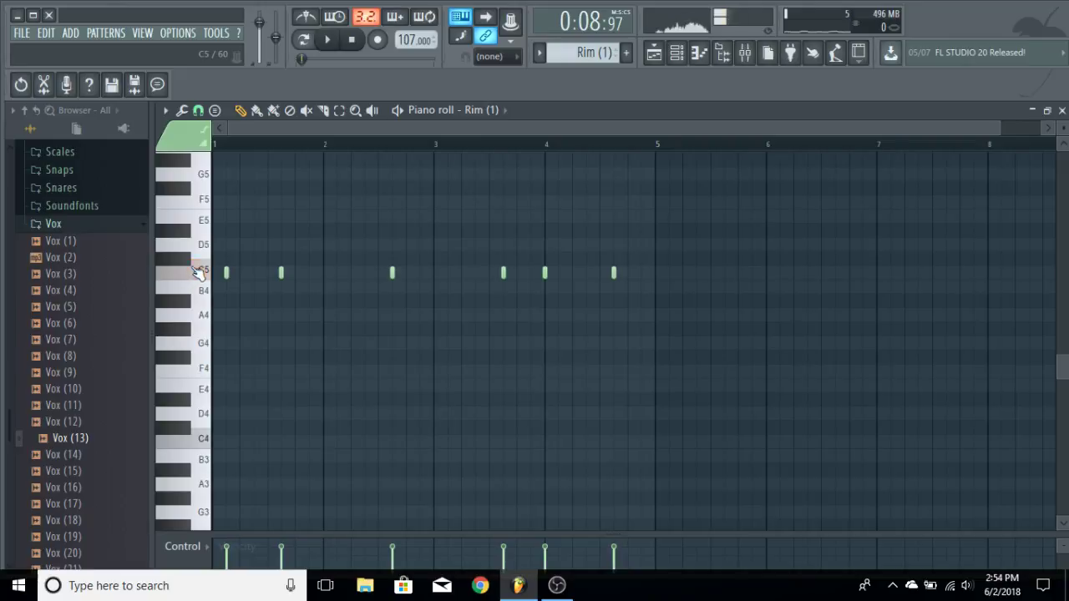
{"action": "left_click", "coordinate": [197, 272]}
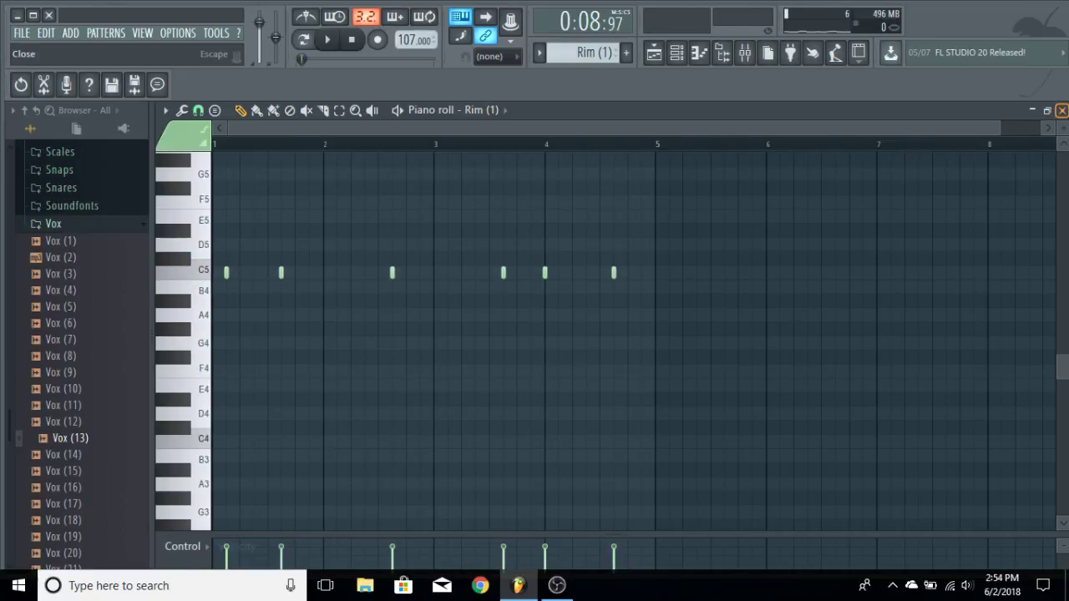
{"action": "left_click", "coordinate": [1061, 110]}
{"action": "left_click", "coordinate": [357, 458]}
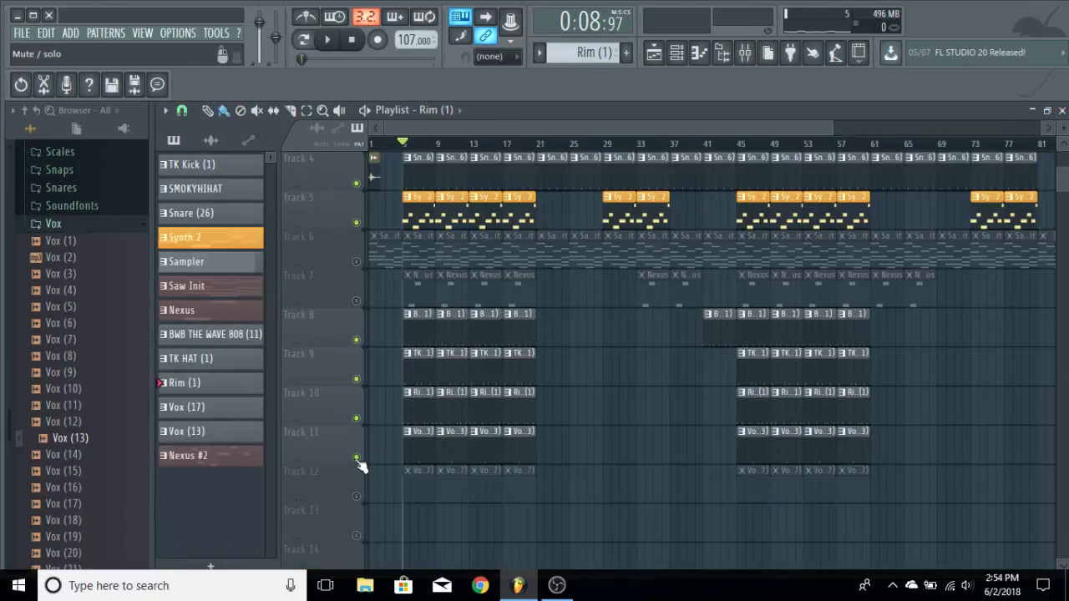
- Preview the Vox (13) pattern's single C5 note from bar 3 in the piano roll
{"action": "double_click", "coordinate": [417, 453]}
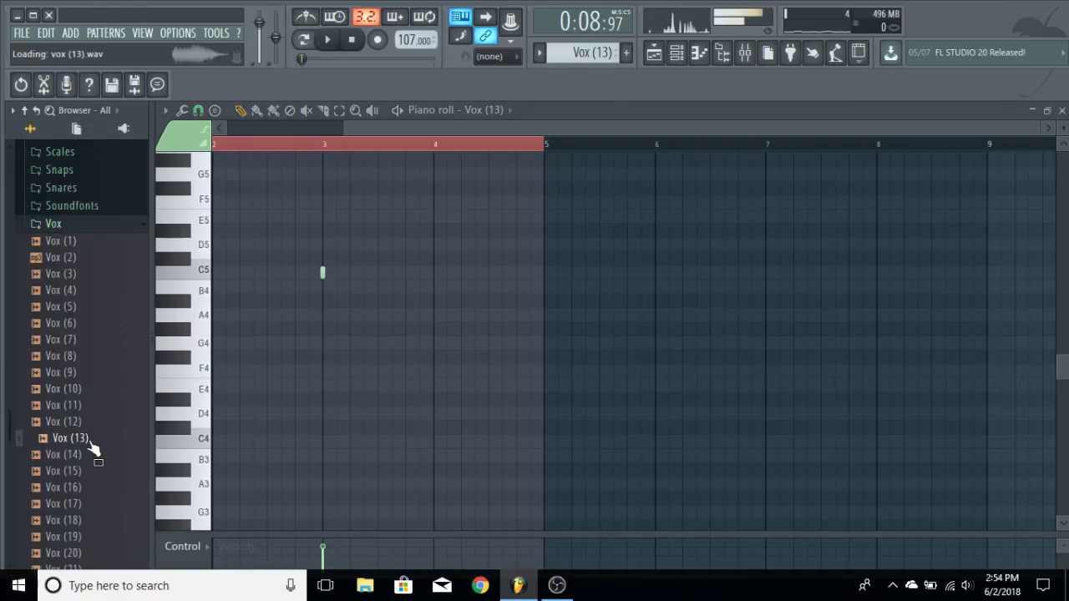
{"action": "left_click", "coordinate": [100, 224]}
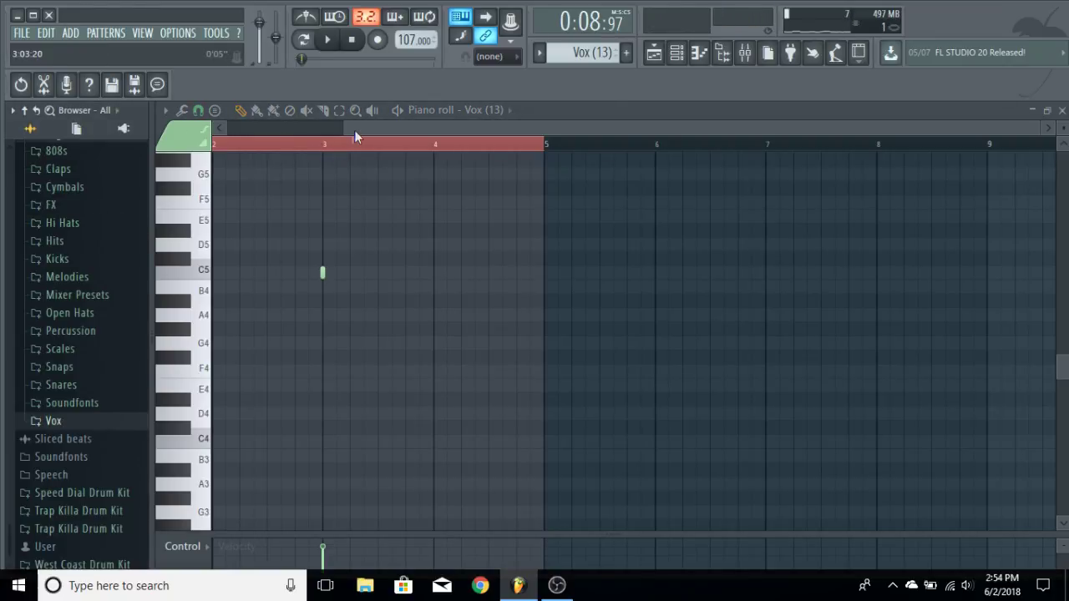
{"action": "left_click", "coordinate": [317, 148]}
{"action": "double_click", "coordinate": [317, 150]}
{"action": "key", "text": "space"}
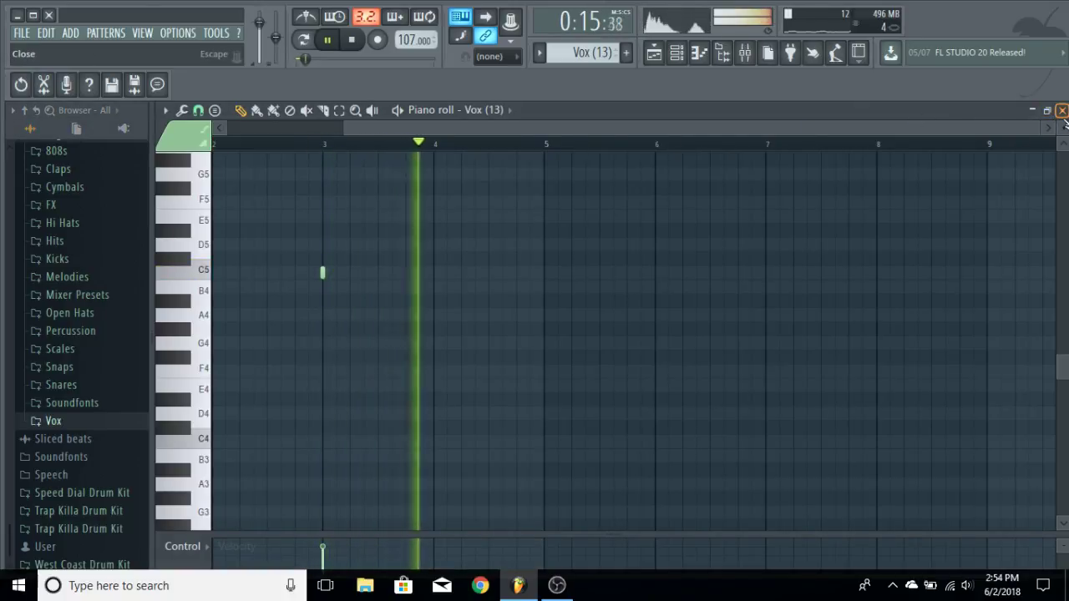
{"action": "left_click", "coordinate": [1061, 110]}
{"action": "key", "text": "space"}
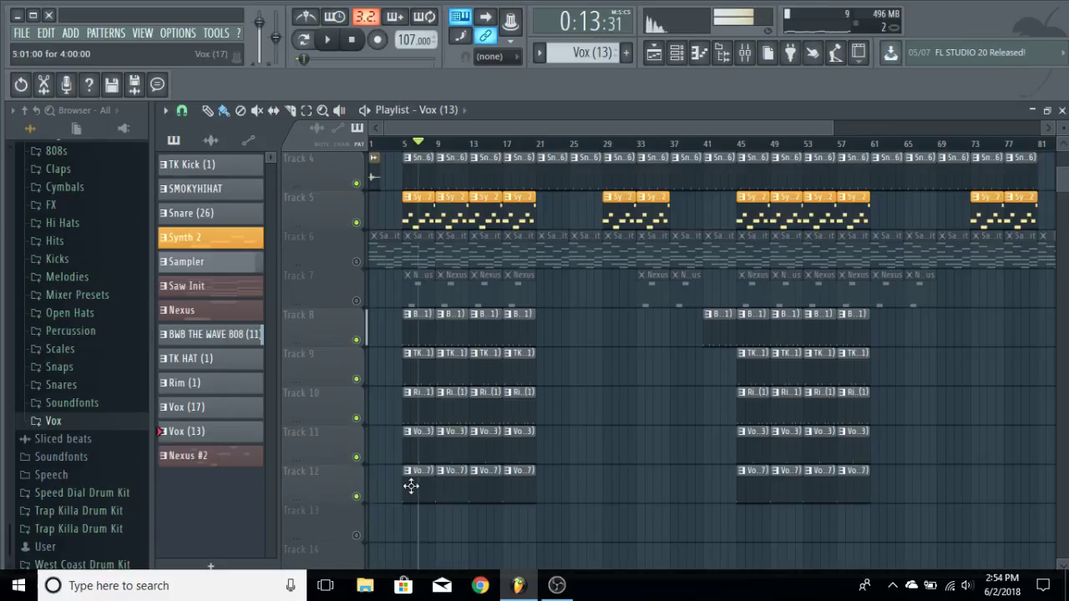
- Briefly preview the Vox (17) pattern on Track 12 from bar 1, then close it
{"action": "double_click", "coordinate": [410, 483]}
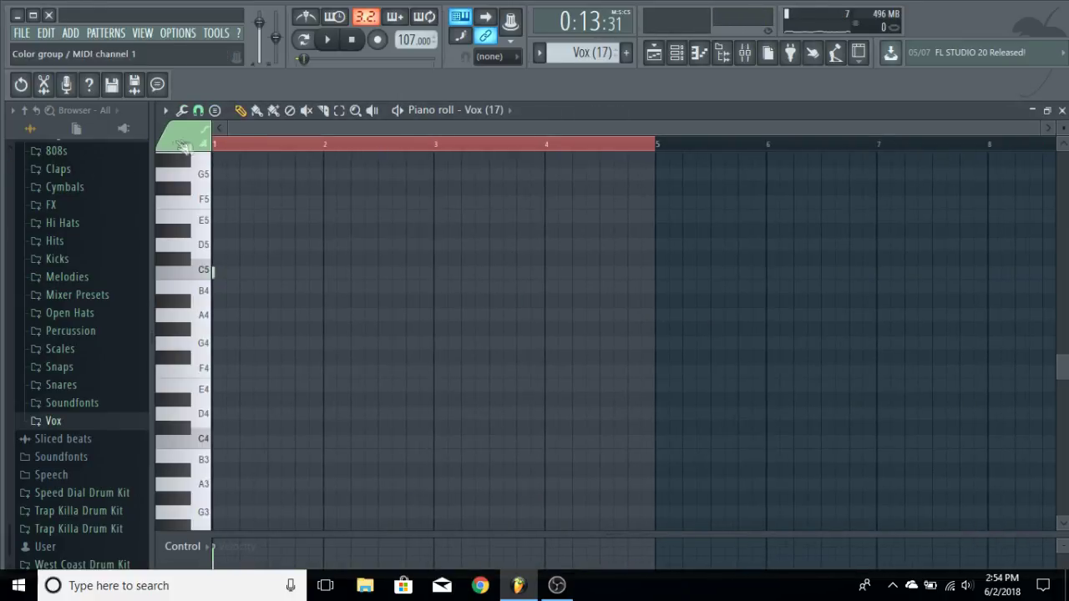
{"action": "left_click", "coordinate": [227, 148]}
{"action": "left_click", "coordinate": [220, 144]}
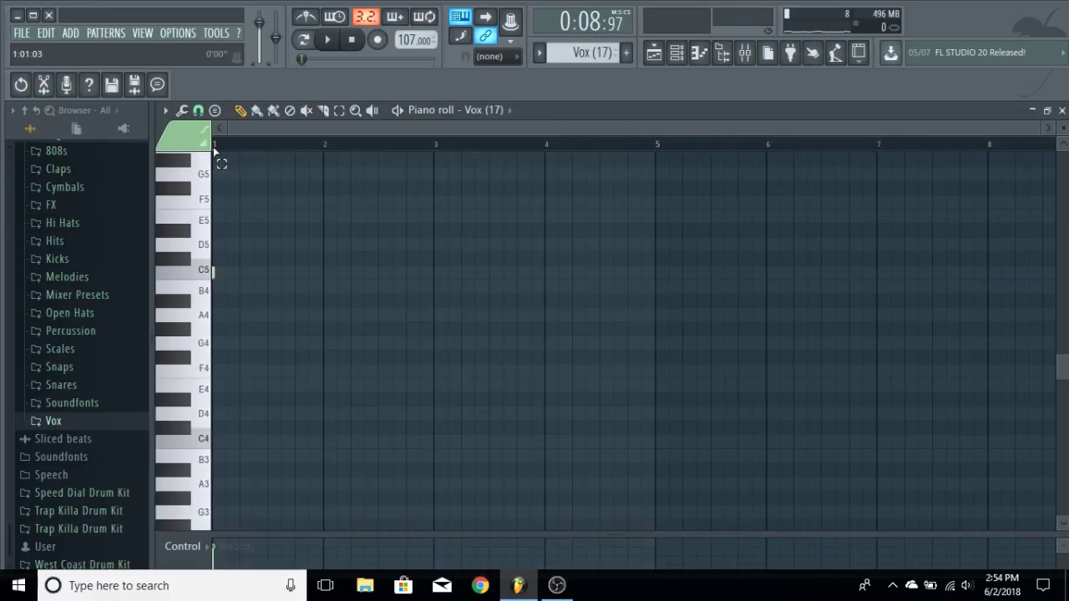
{"action": "key", "text": "space"}
{"action": "key", "text": "space"}
{"action": "left_click", "coordinate": [1061, 109]}
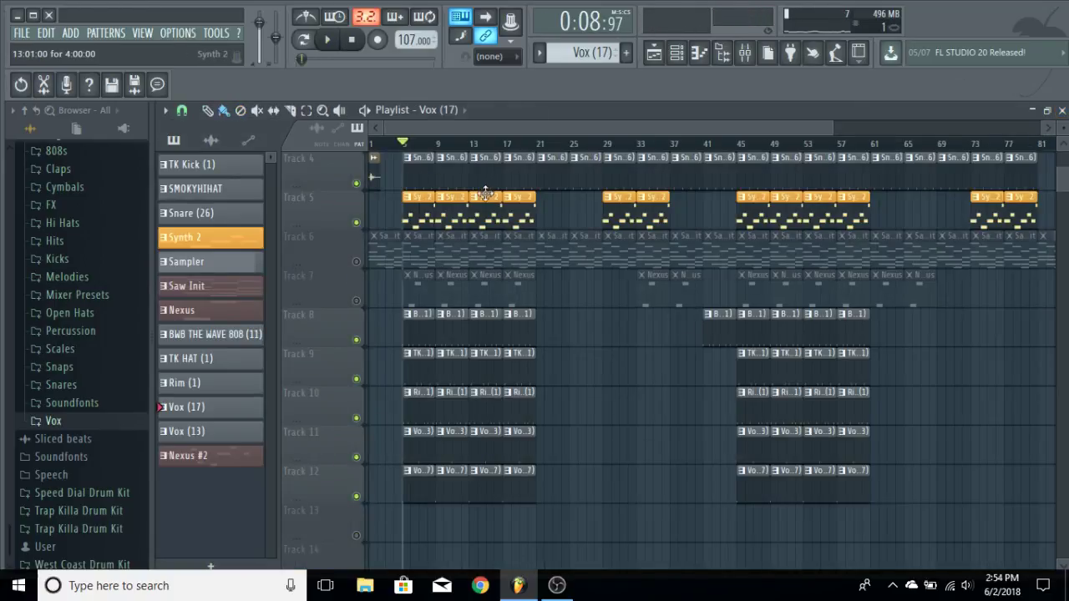
{"action": "key", "text": "space"}
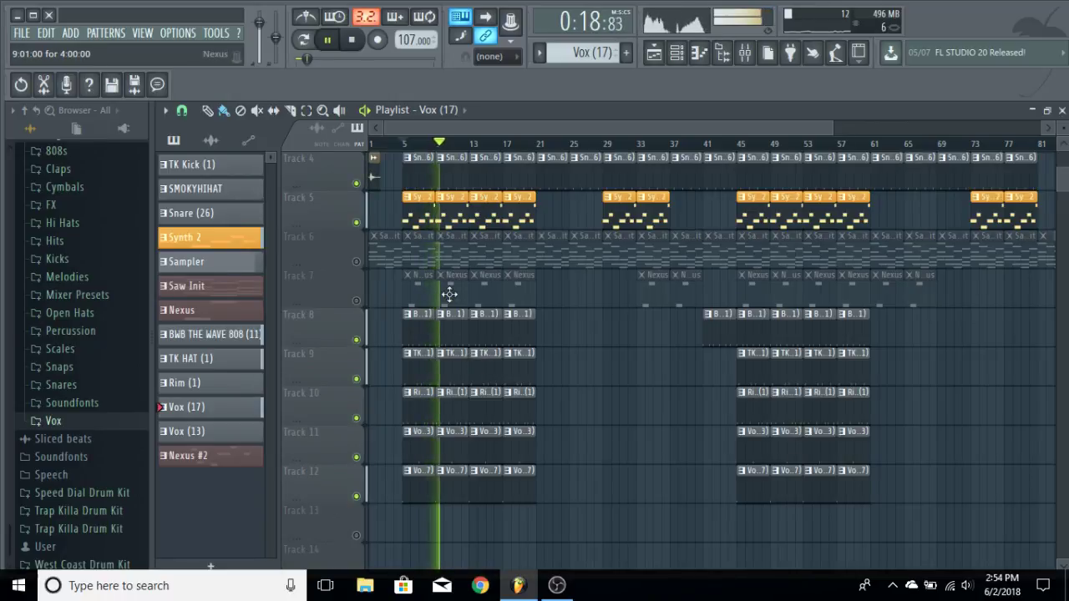
{"action": "key", "text": "space"}
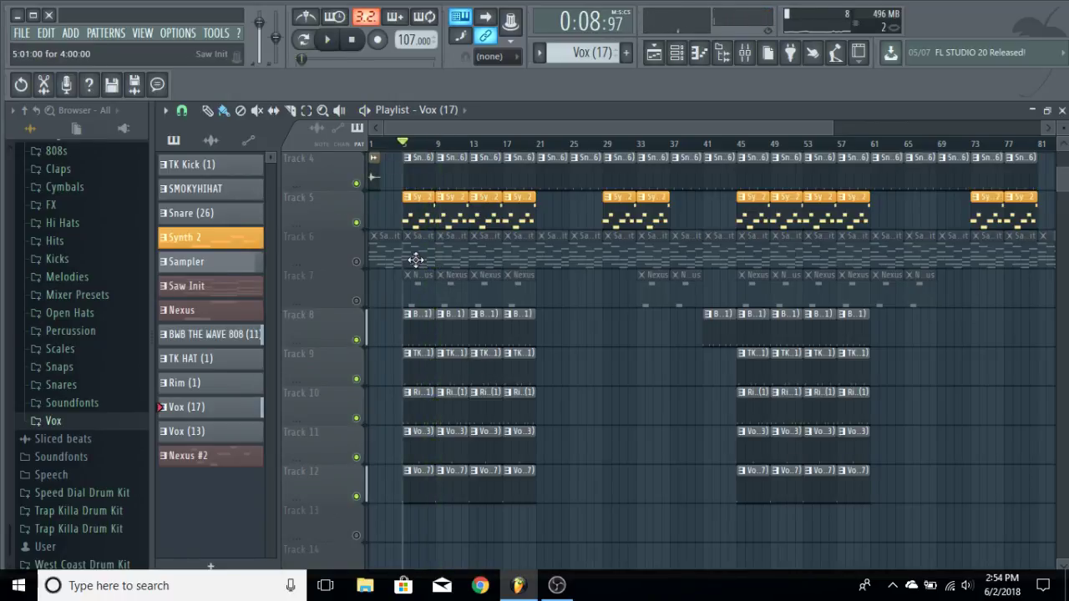
- Unmute Track 6's Saw Init clips and audition its chord keys from C7 down to E6
{"action": "left_click", "coordinate": [358, 262]}
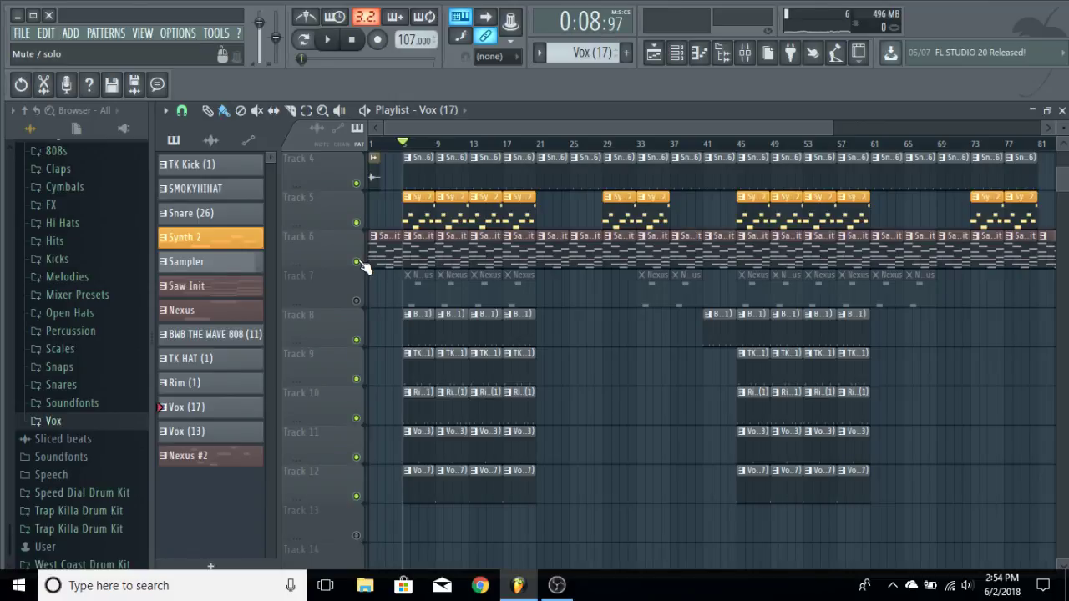
{"action": "double_click", "coordinate": [407, 241]}
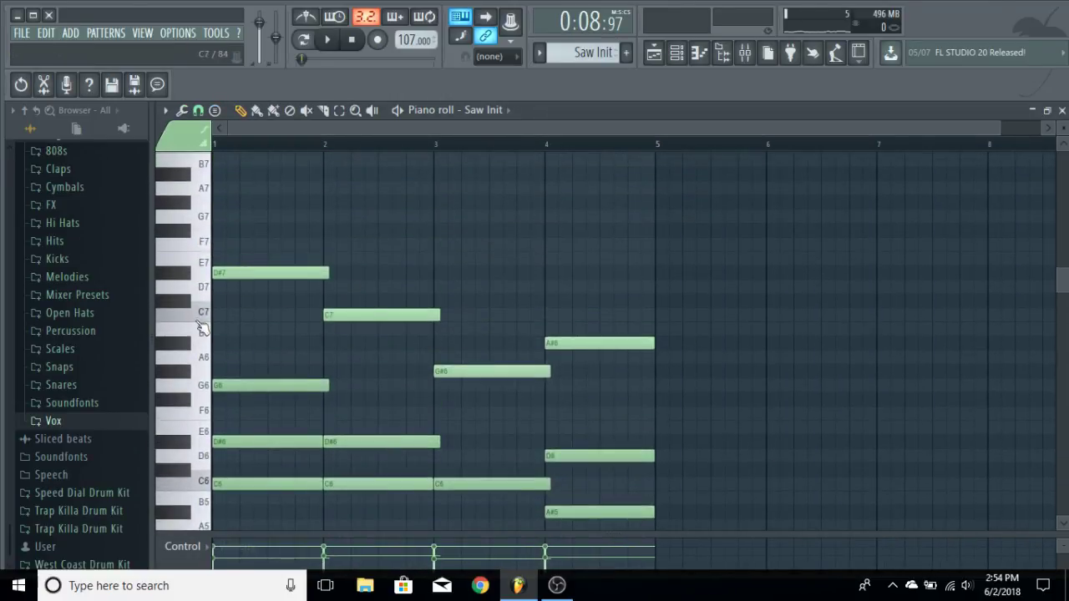
{"action": "left_click_drag", "start_coordinate": [201, 322], "coordinate": [209, 243]}
{"action": "scroll", "coordinate": [799, 260], "scroll_direction": "down", "scroll_amount": 3}
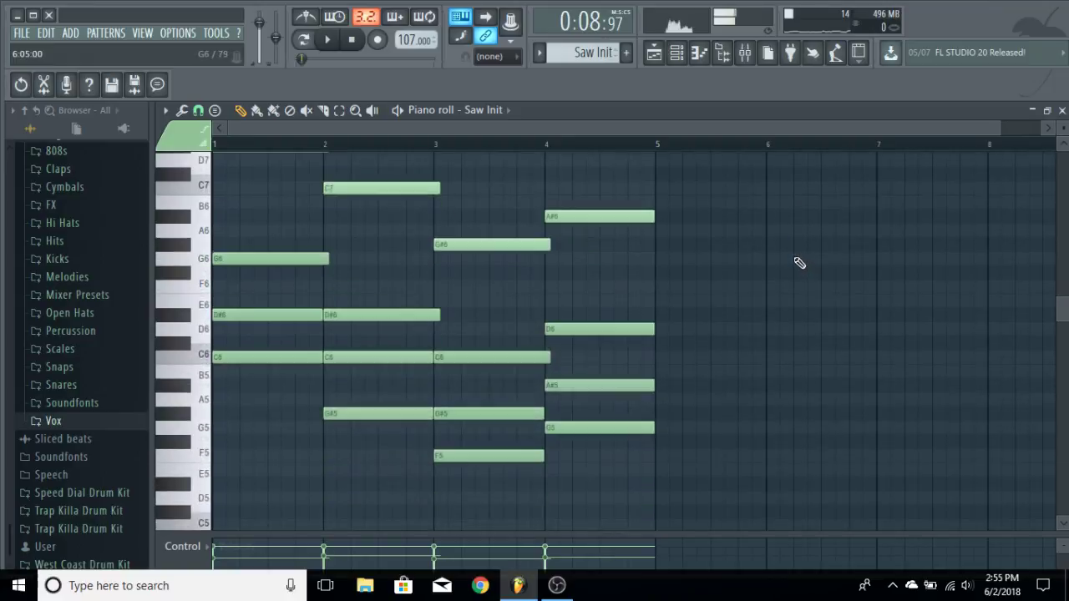
{"action": "left_click", "coordinate": [1061, 110]}
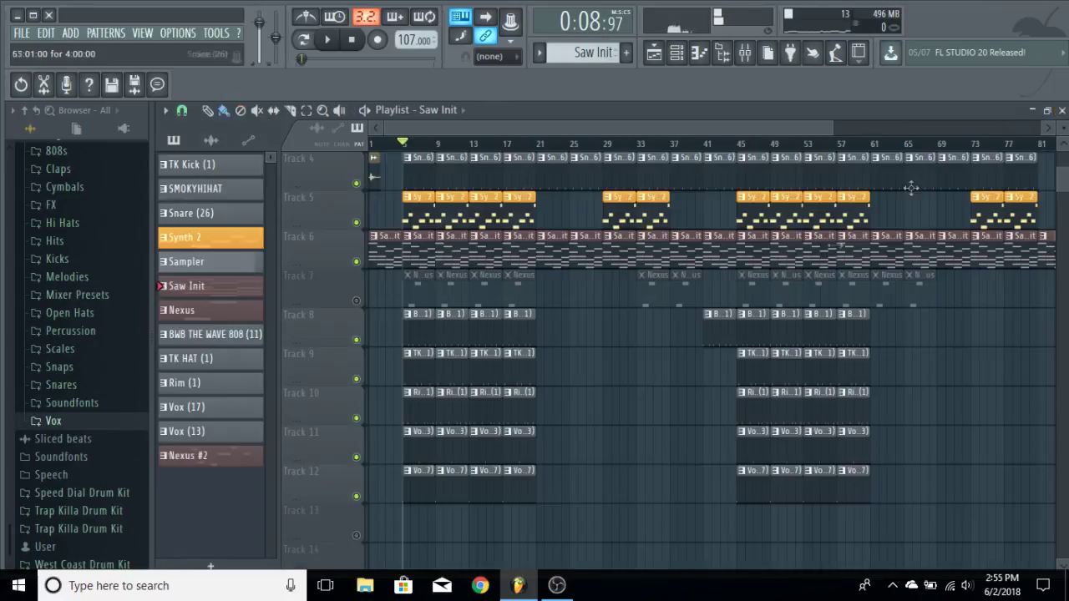
{"action": "left_click", "coordinate": [674, 54]}
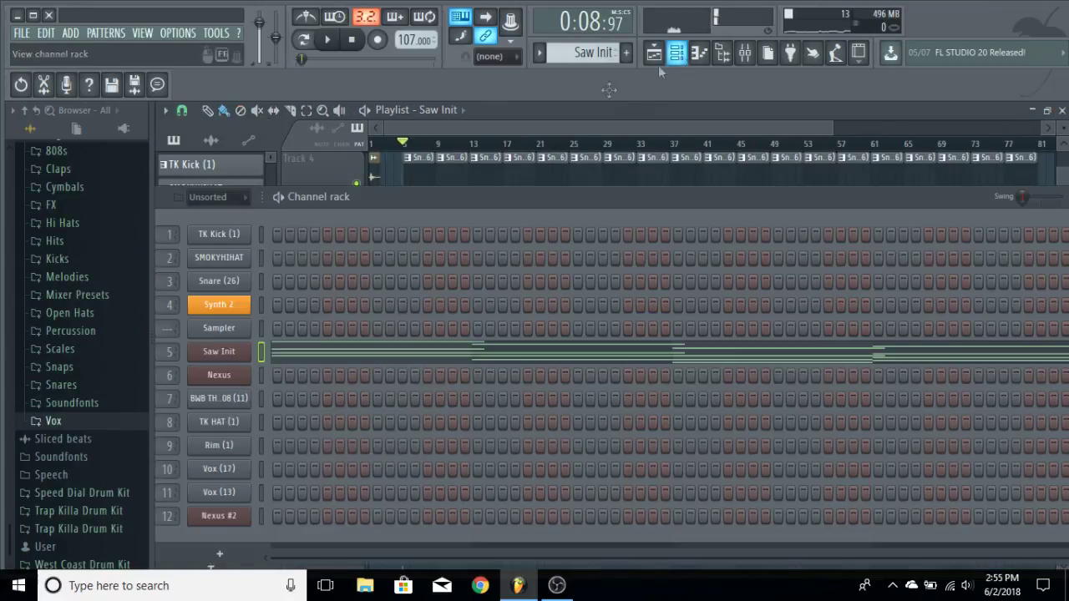
- Inspect Saw Init's Nexus synth, loaded with the Cold x Lead 29 - Quite Quiet preset
{"action": "right_click", "coordinate": [243, 349]}
{"action": "left_click", "coordinate": [243, 350]}
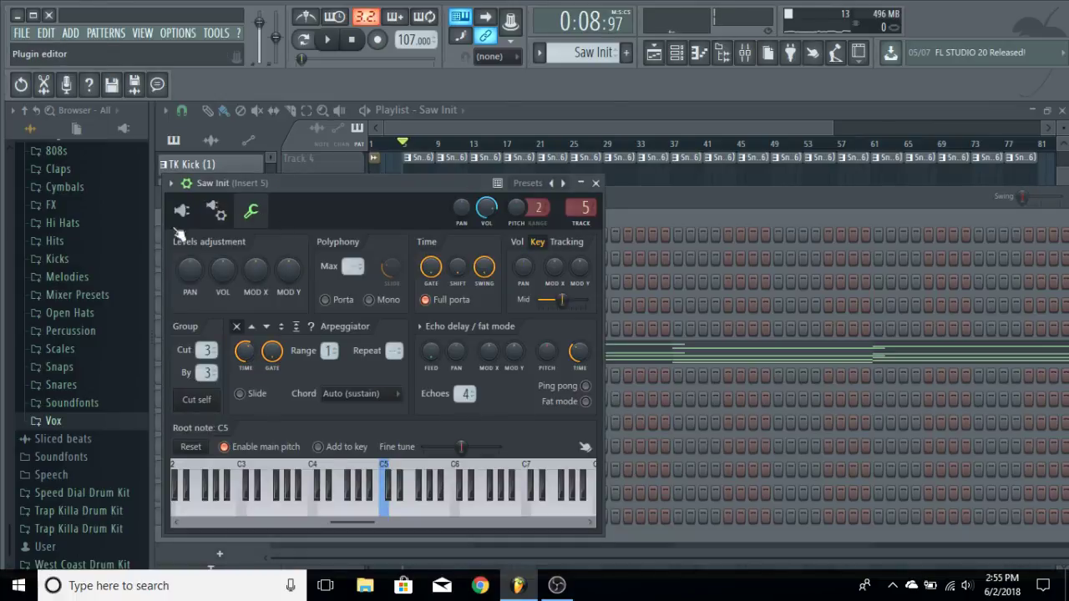
{"action": "left_click", "coordinate": [182, 212]}
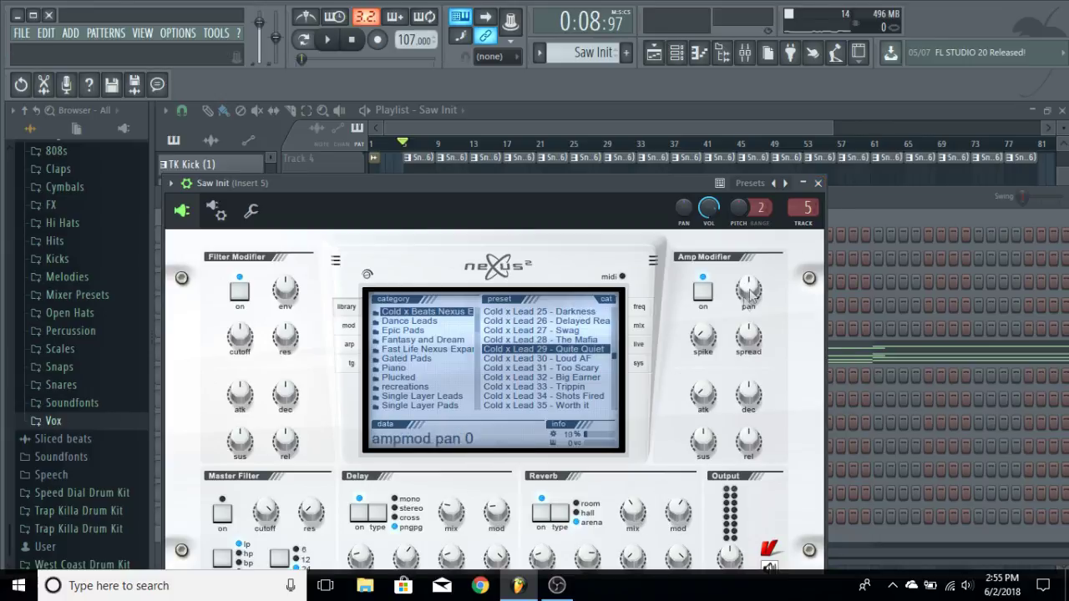
{"action": "left_click", "coordinate": [818, 183]}
{"action": "left_click", "coordinate": [681, 53]}
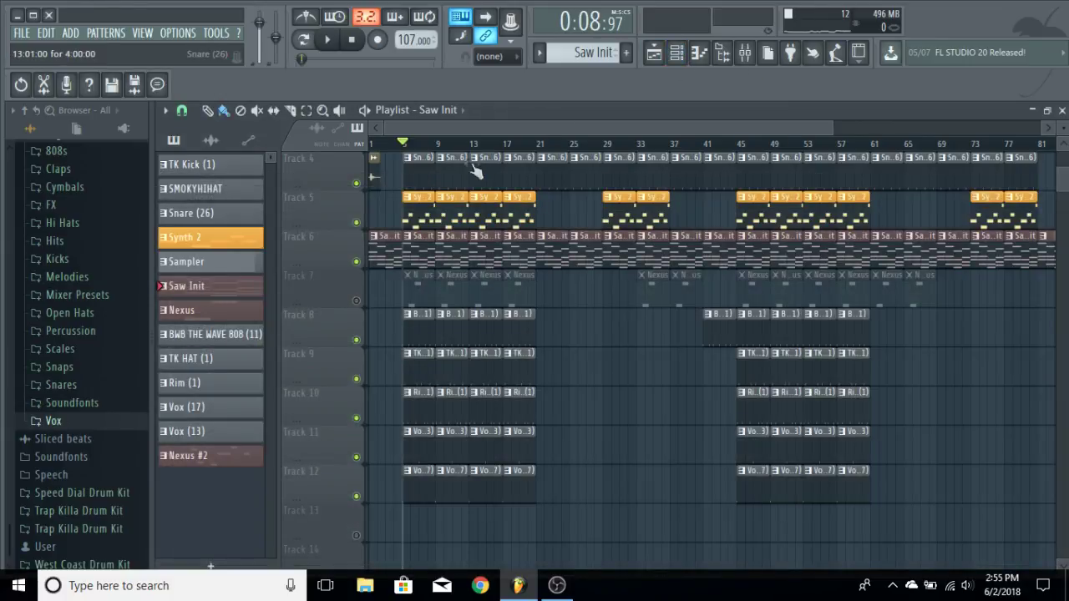
- Play the Saw Init chords in the piano roll, stop, then unmute Track 7's Nexus clips
{"action": "key", "text": "F7"}
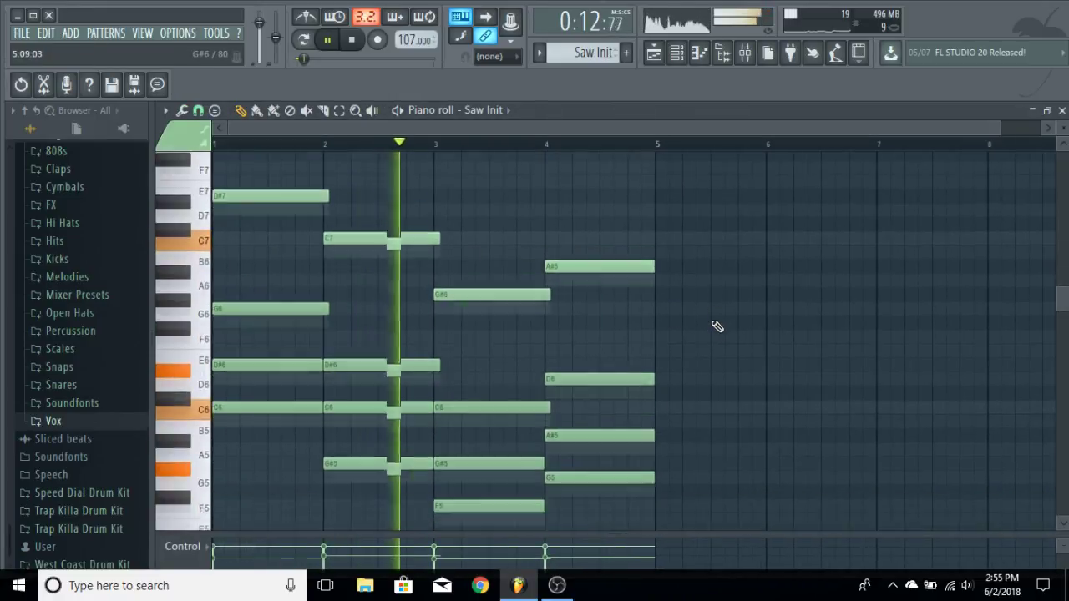
{"action": "scroll", "coordinate": [794, 309], "scroll_direction": "down", "scroll_amount": 2}
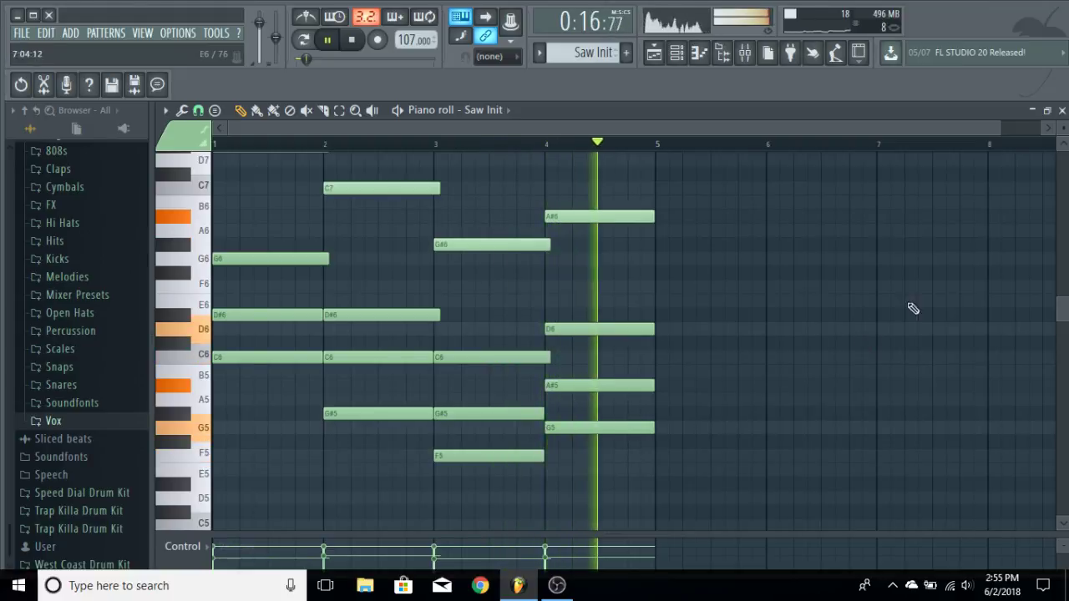
{"action": "scroll", "coordinate": [991, 232], "scroll_direction": "up", "scroll_amount": 2}
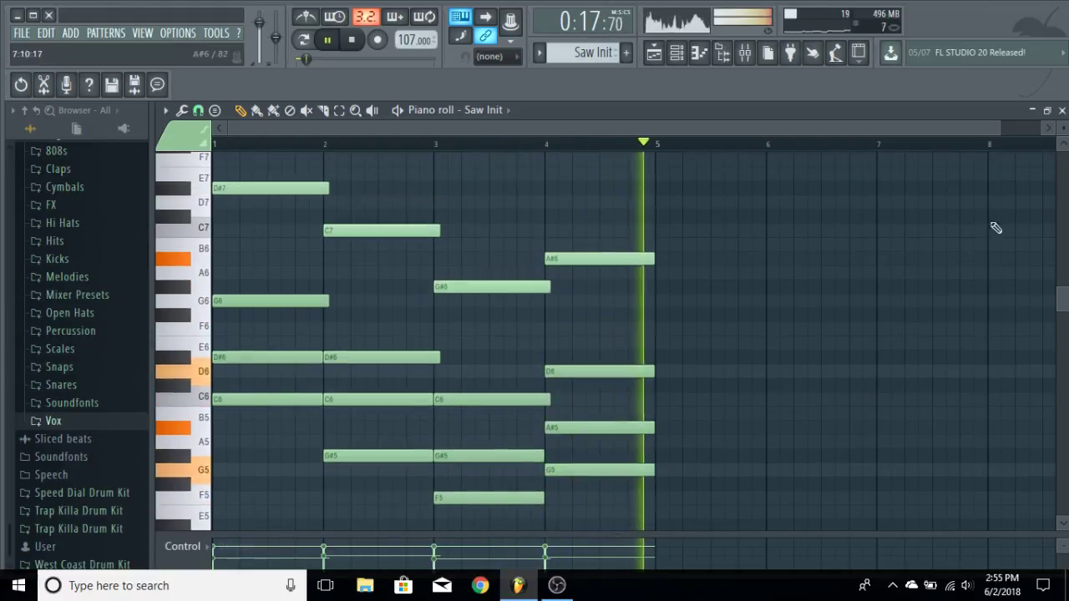
{"action": "left_click", "coordinate": [1062, 111]}
{"action": "key", "text": "space"}
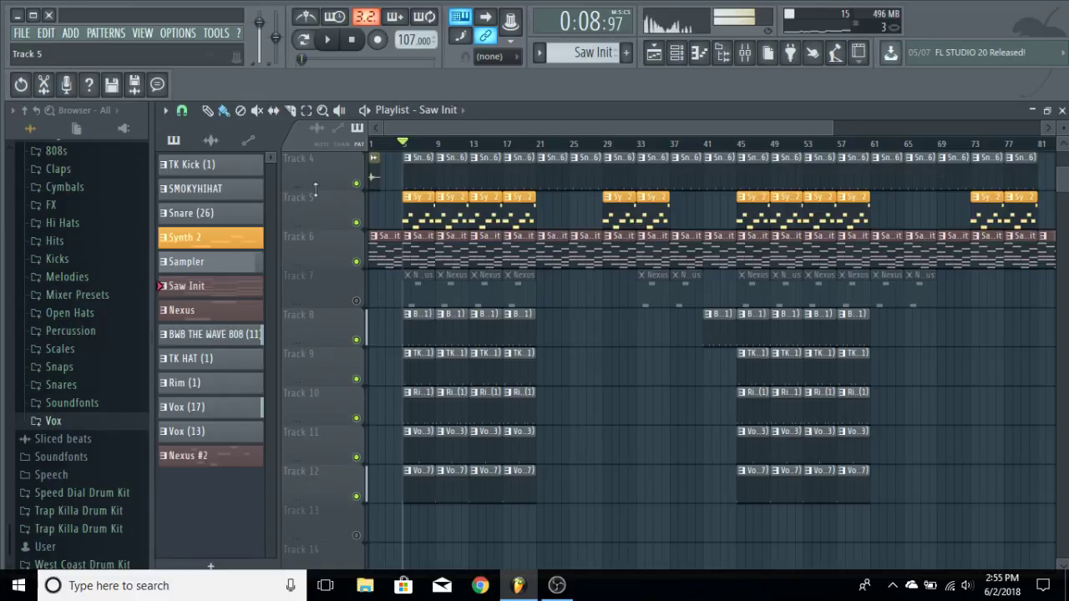
{"action": "scroll", "coordinate": [414, 239], "scroll_direction": "up", "scroll_amount": 2}
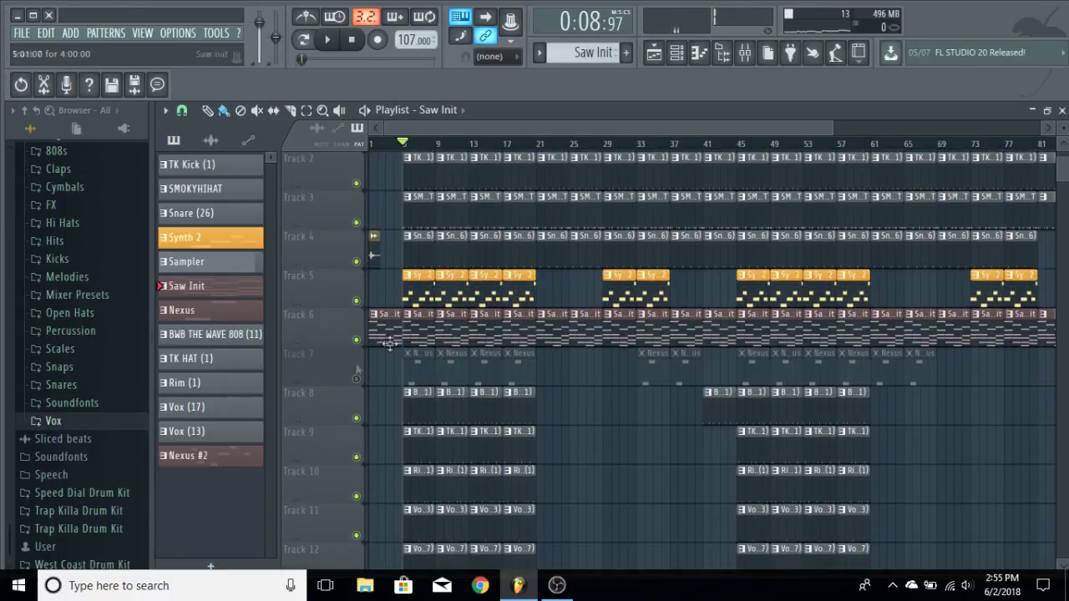
{"action": "left_click", "coordinate": [356, 380]}
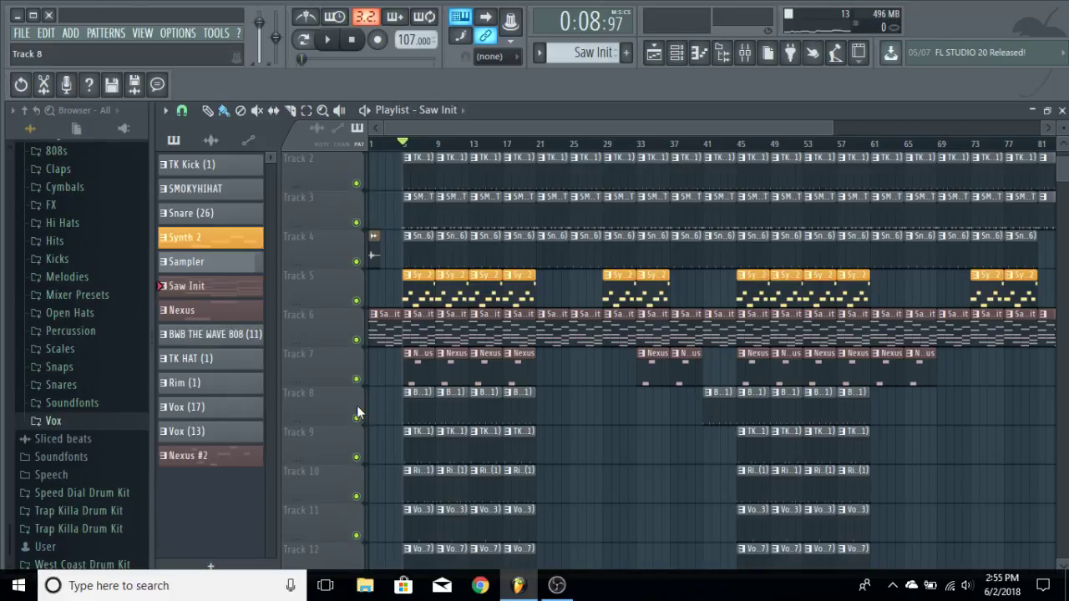
- Check Track 7's Nexus pattern by auditioning its G5 and C5 notes
{"action": "double_click", "coordinate": [418, 363]}
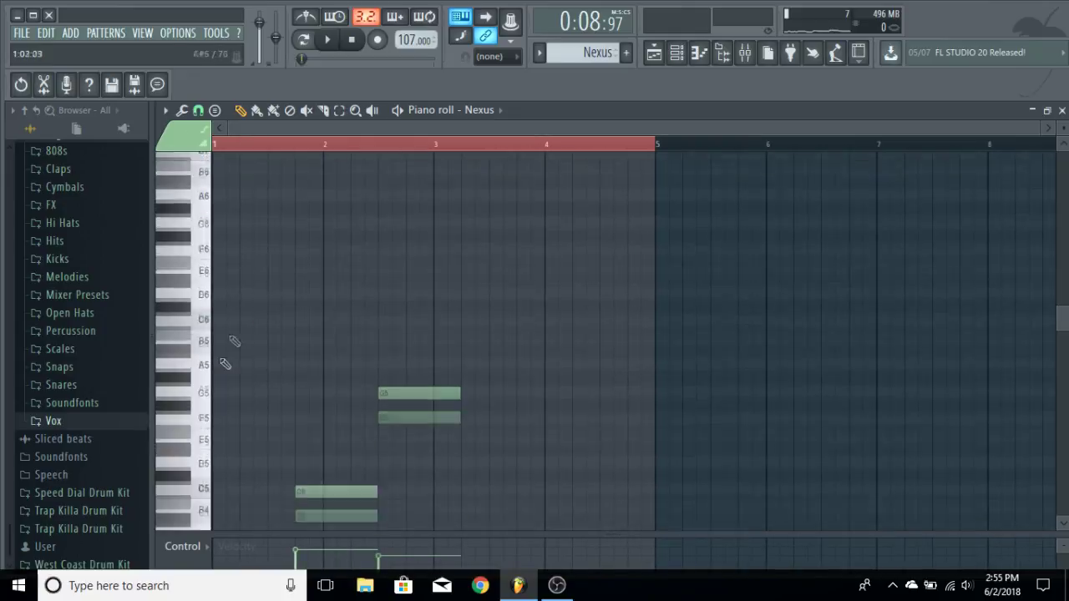
{"action": "left_click", "coordinate": [206, 386]}
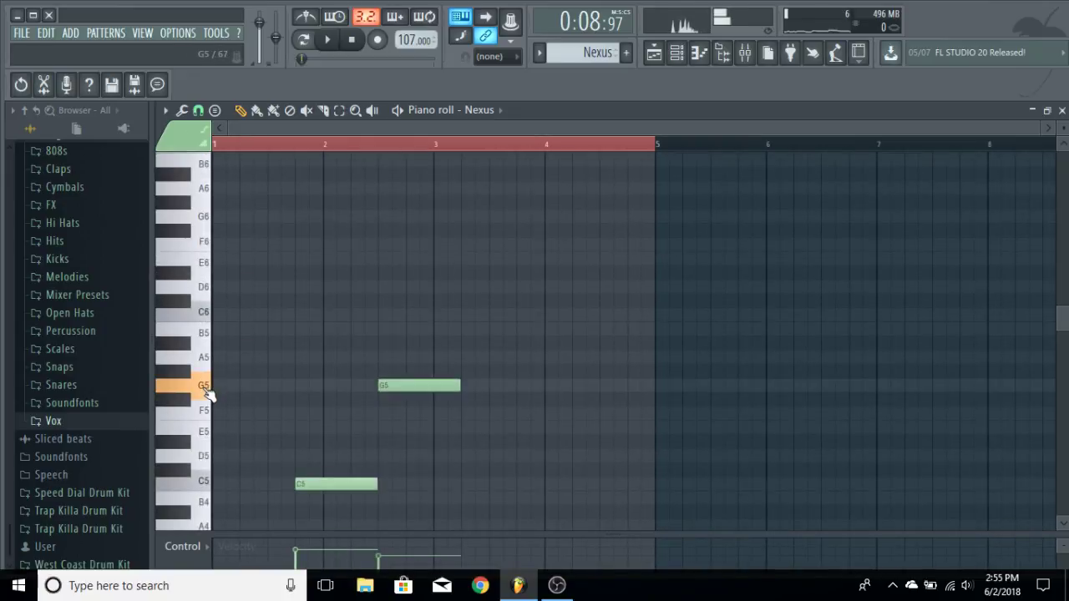
{"action": "left_click", "coordinate": [206, 484]}
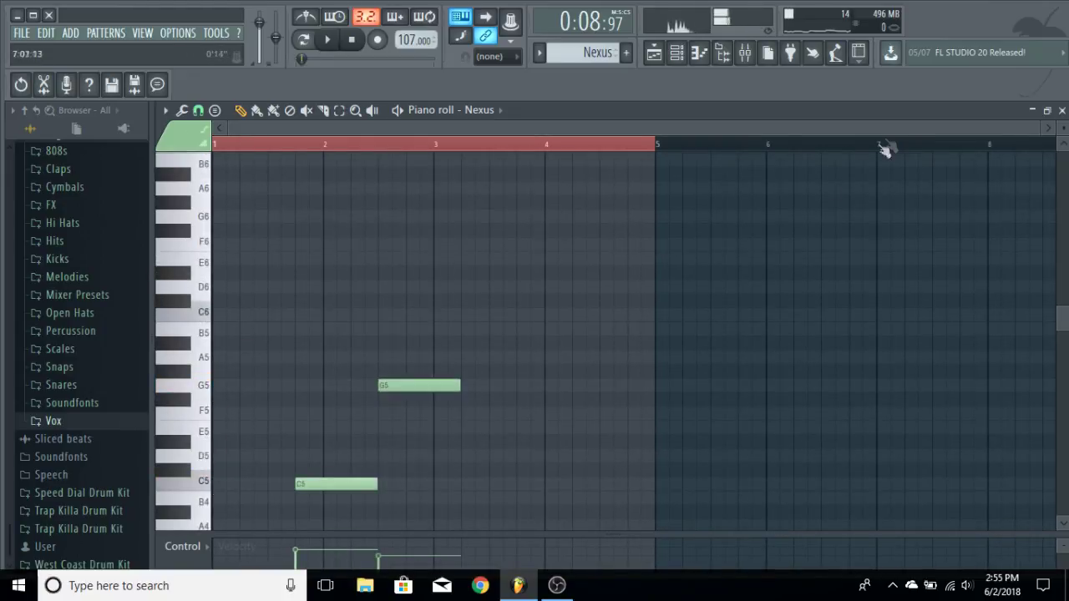
{"action": "scroll", "coordinate": [426, 384], "scroll_direction": "down", "scroll_amount": 2}
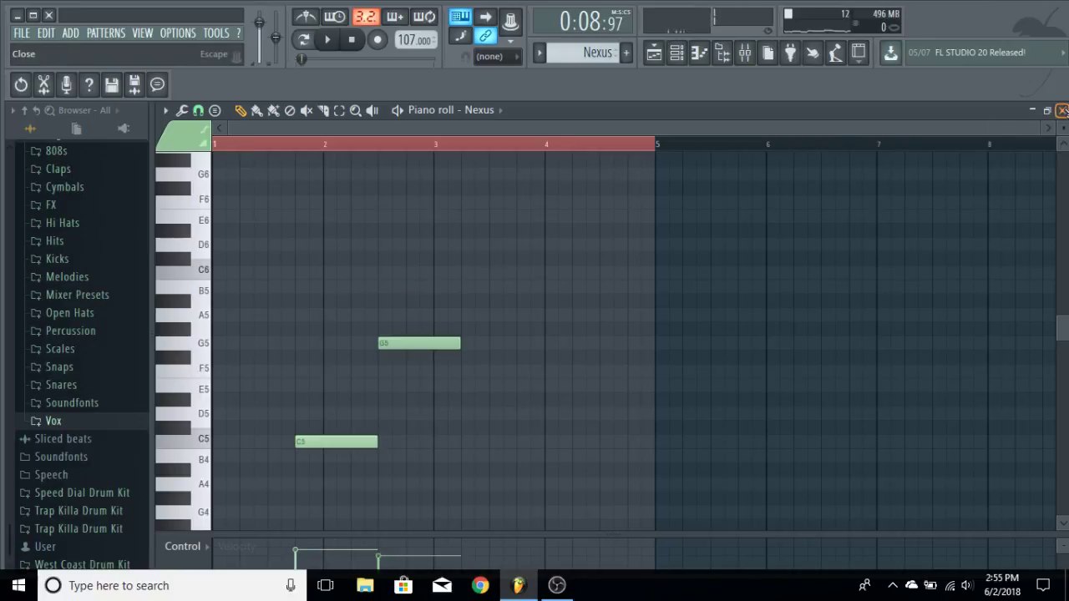
{"action": "left_click", "coordinate": [1062, 109]}
- Inspect the Nexus channel's synth and its Cold x Lead 26 preset
{"action": "left_click", "coordinate": [676, 52]}
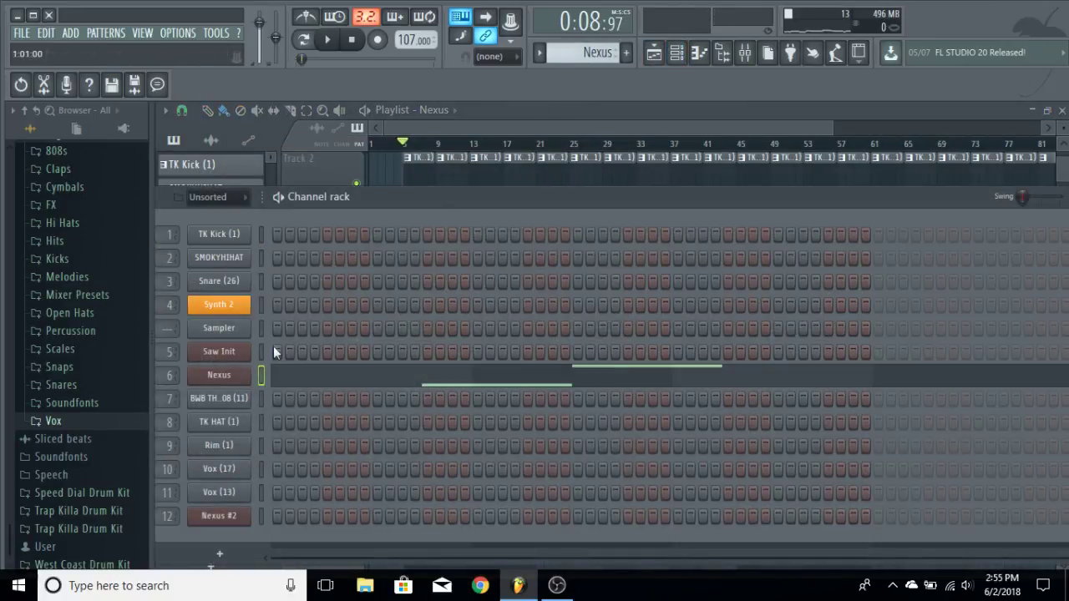
{"action": "left_click", "coordinate": [245, 380]}
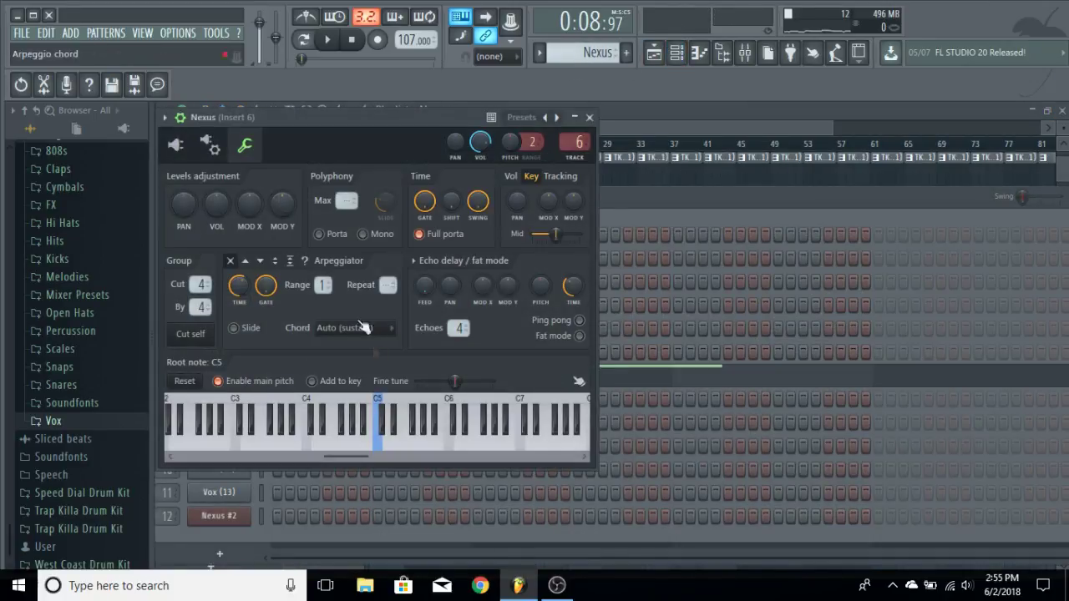
{"action": "left_click", "coordinate": [174, 146]}
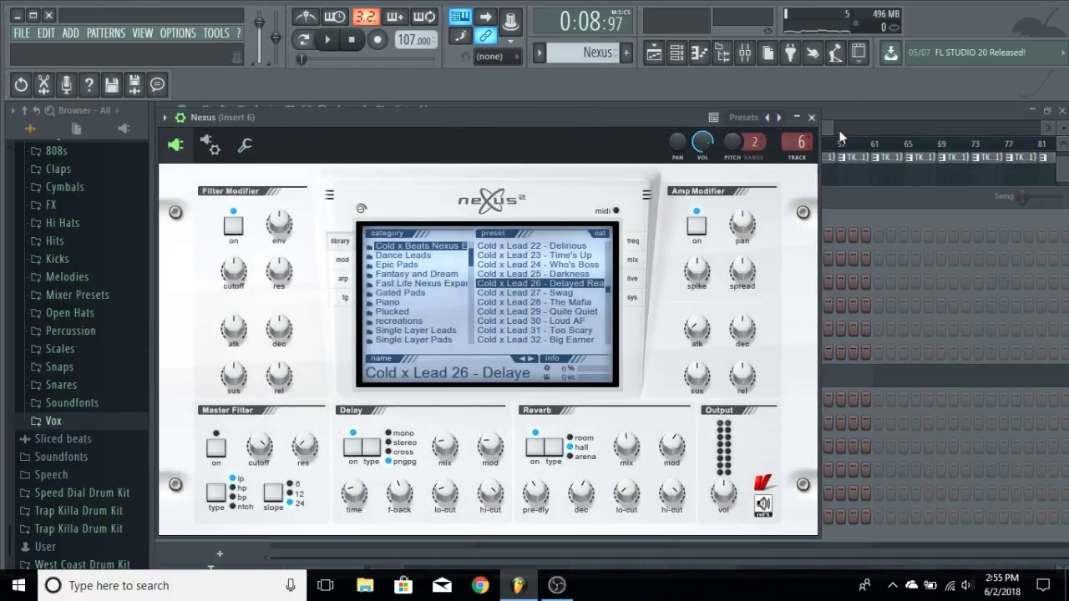
{"action": "left_click", "coordinate": [811, 118]}
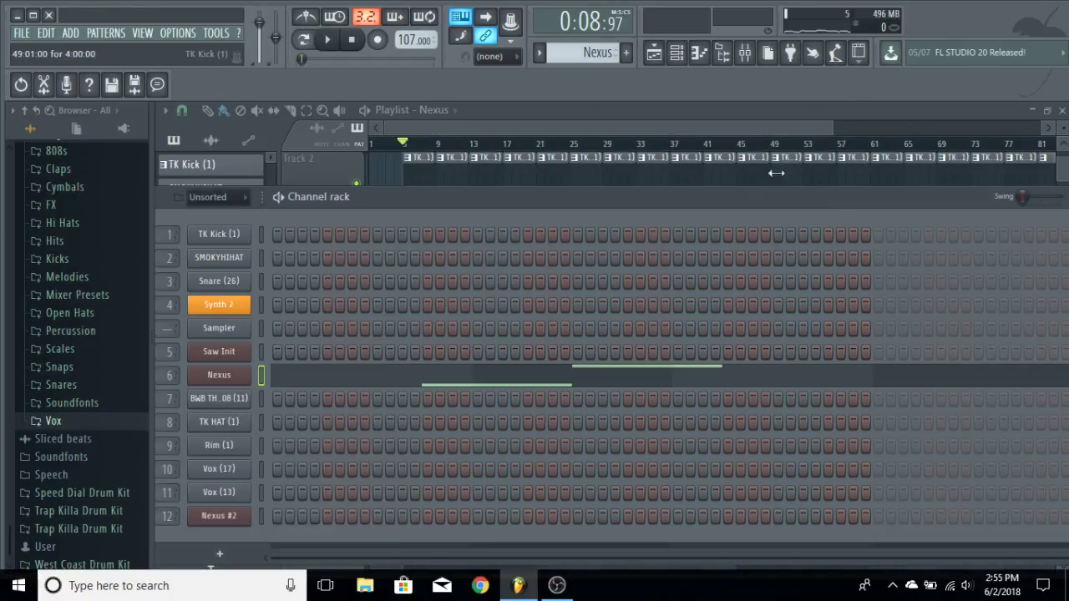
{"action": "left_click", "coordinate": [677, 53]}
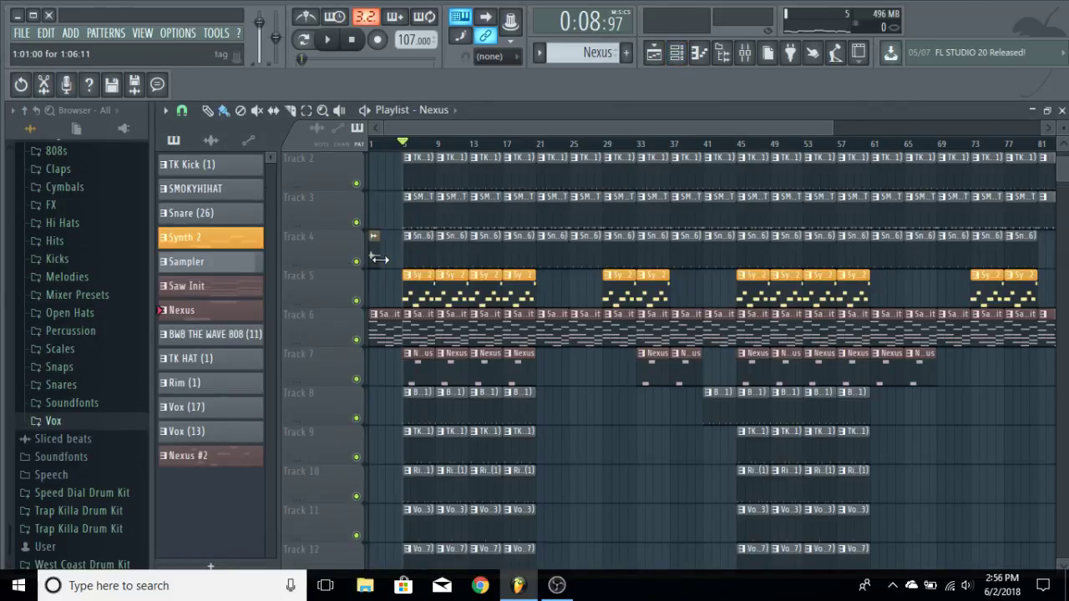
- Play the beat's opening bars twice, stopping playback each time
{"action": "key", "text": "space"}
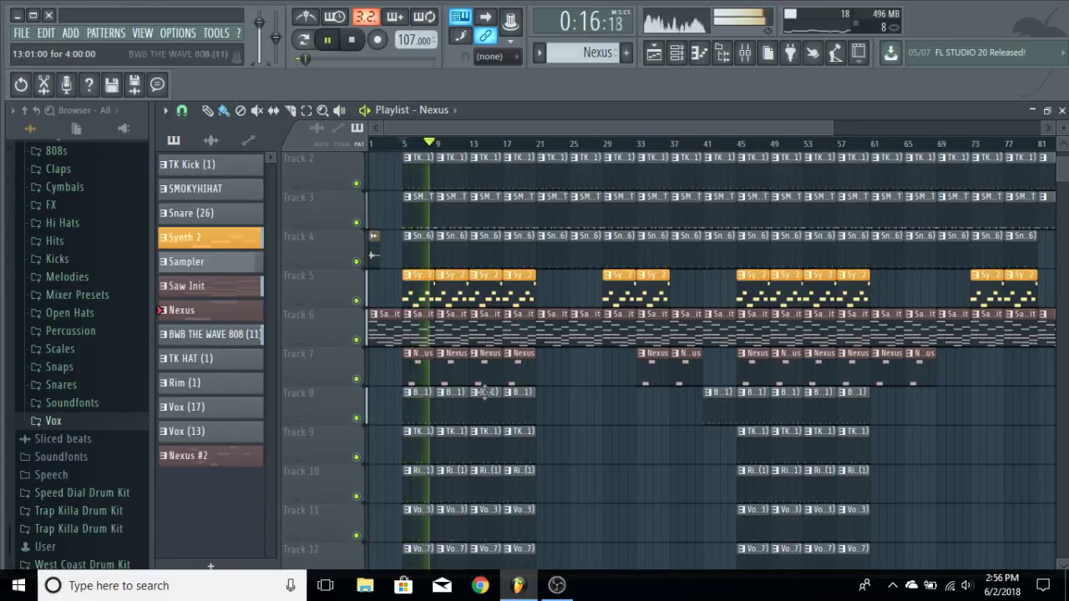
{"action": "key", "text": "space"}
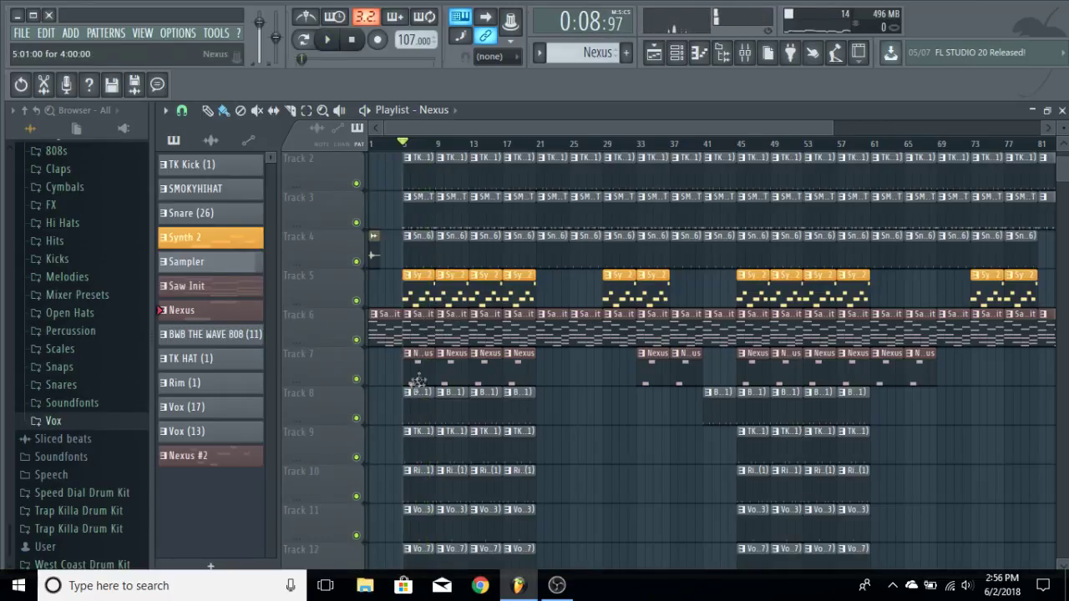
{"action": "key", "text": "space"}
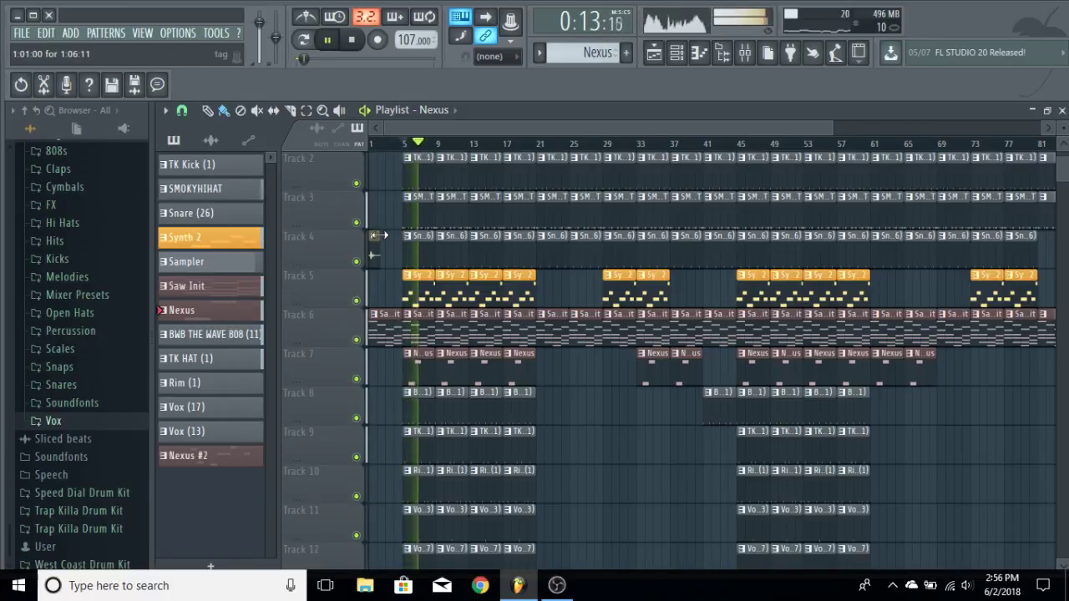
{"action": "key", "text": "space"}
- Open Track 1's Nexus #2 melody and audition keys C6, D6, B5, D6 and A5
{"action": "scroll", "coordinate": [405, 198], "scroll_direction": "up", "scroll_amount": 1}
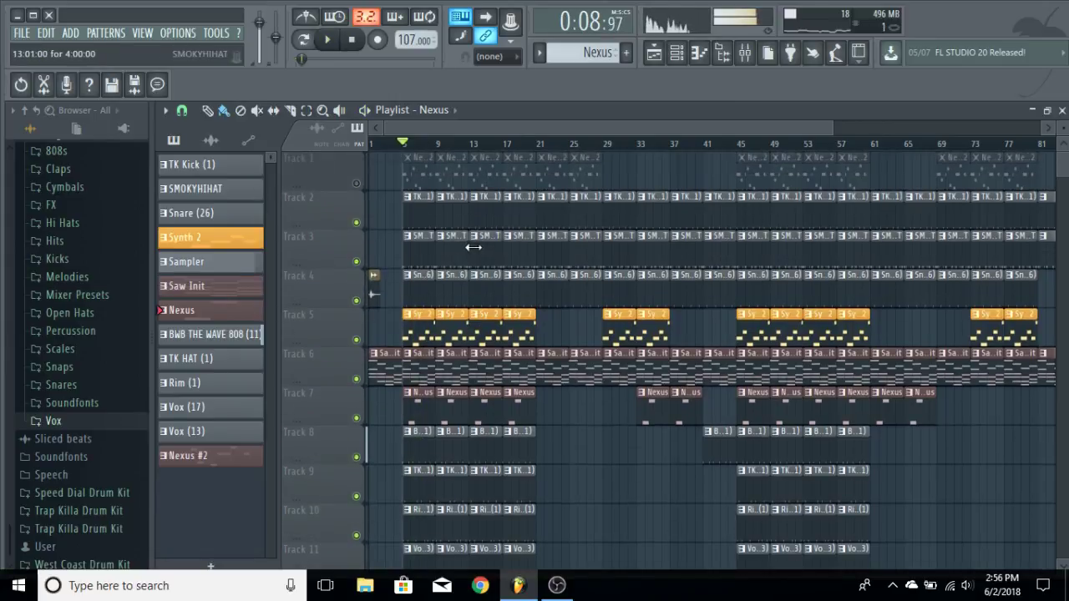
{"action": "double_click", "coordinate": [423, 171]}
{"action": "left_click_drag", "start_coordinate": [467, 133], "coordinate": [259, 134]}
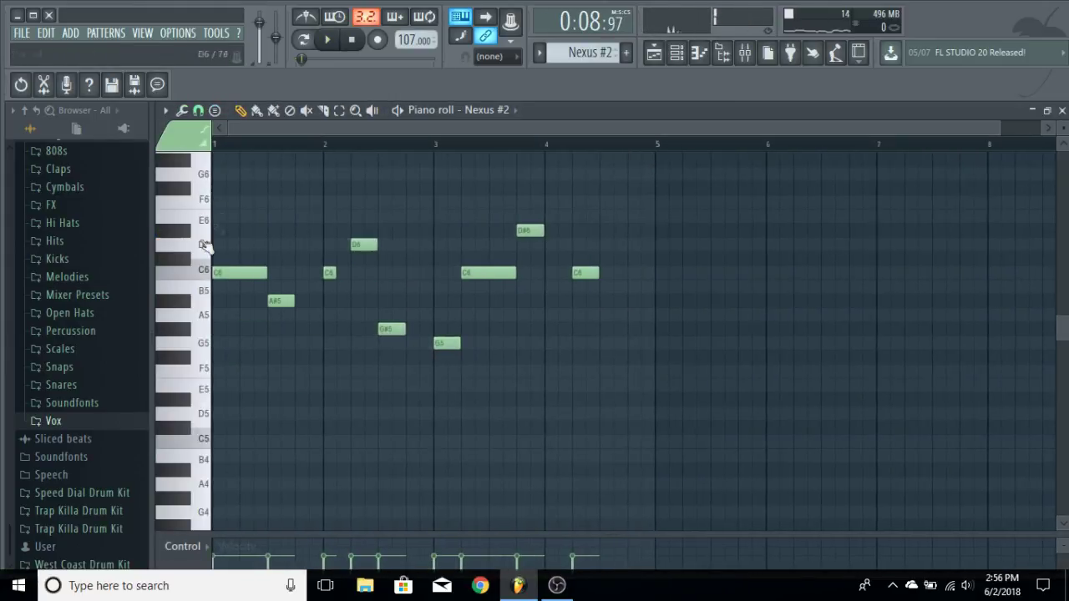
{"action": "left_click", "coordinate": [205, 274]}
{"action": "left_click", "coordinate": [200, 245]}
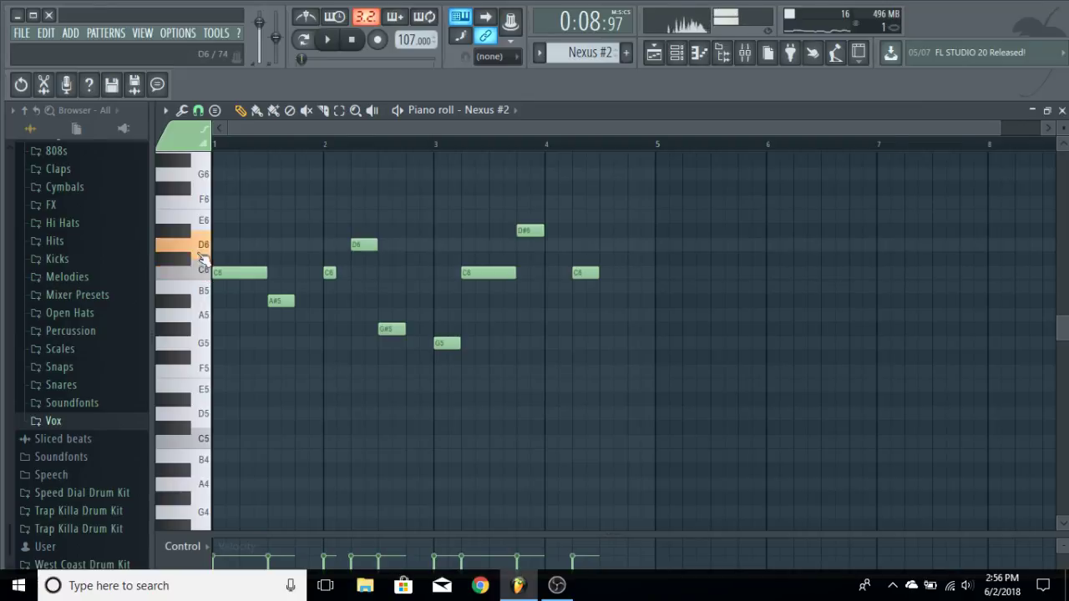
{"action": "left_click", "coordinate": [200, 289]}
{"action": "left_click", "coordinate": [201, 246]}
{"action": "left_click", "coordinate": [204, 318]}
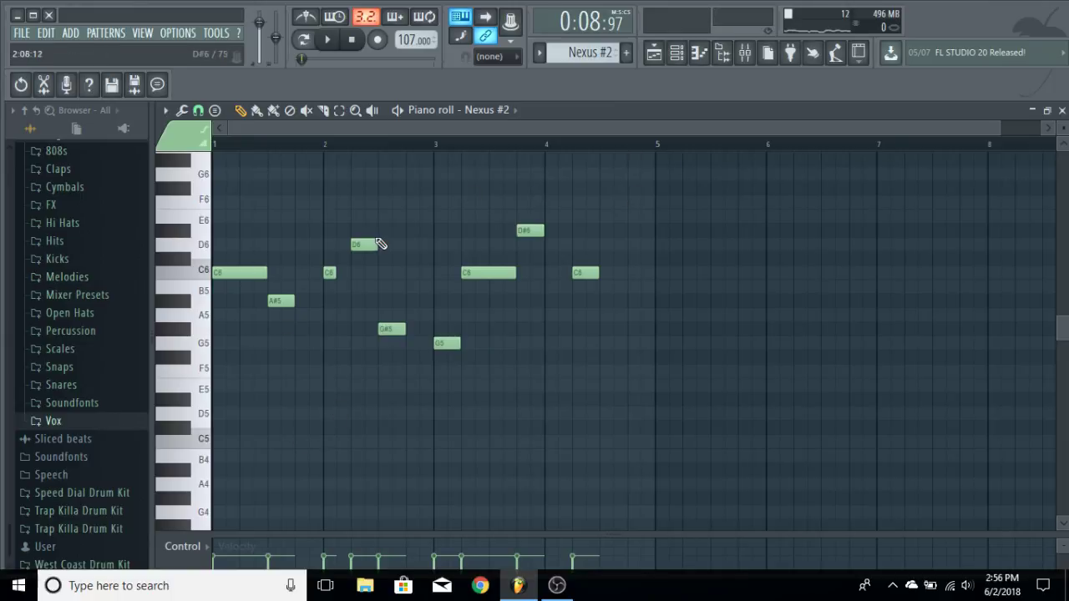
{"action": "left_click", "coordinate": [1062, 114]}
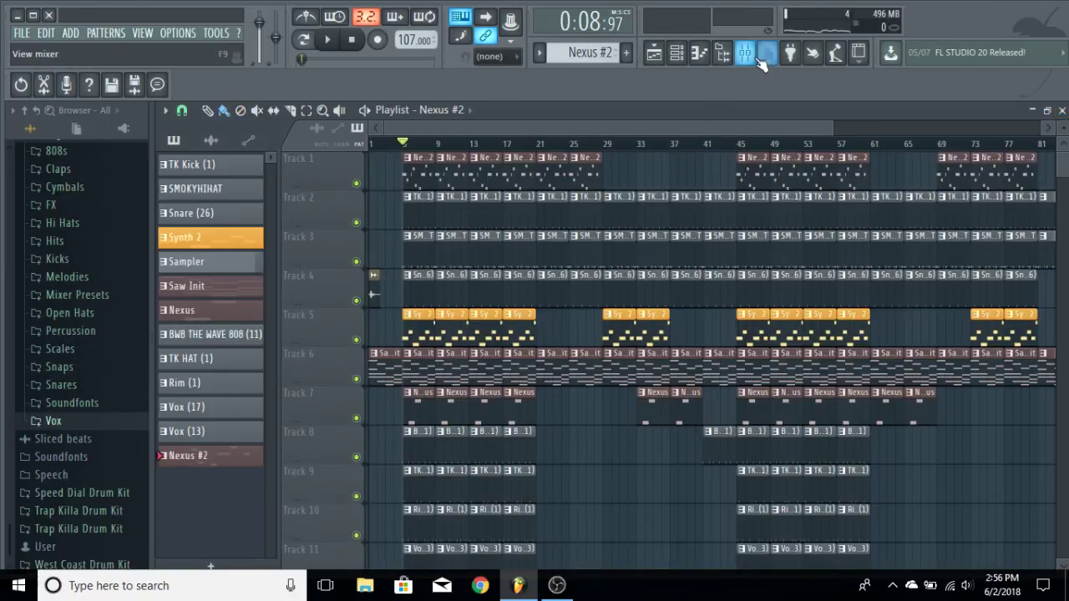
- Step through mixer inserts to Insert 12 and inspect its EQ and Gross Beat 1/2 Speed preset
{"action": "left_click", "coordinate": [762, 61]}
{"action": "left_click", "coordinate": [459, 192]}
{"action": "left_click", "coordinate": [493, 186]}
{"action": "left_click", "coordinate": [527, 189]}
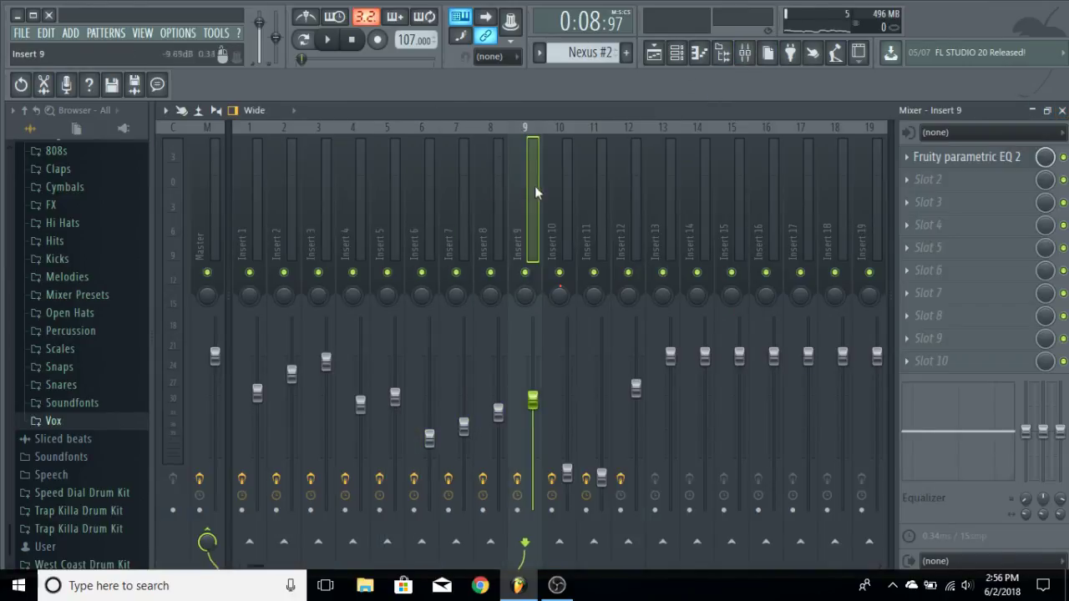
{"action": "left_click", "coordinate": [561, 191]}
{"action": "left_click", "coordinate": [601, 191]}
{"action": "left_click", "coordinate": [634, 192]}
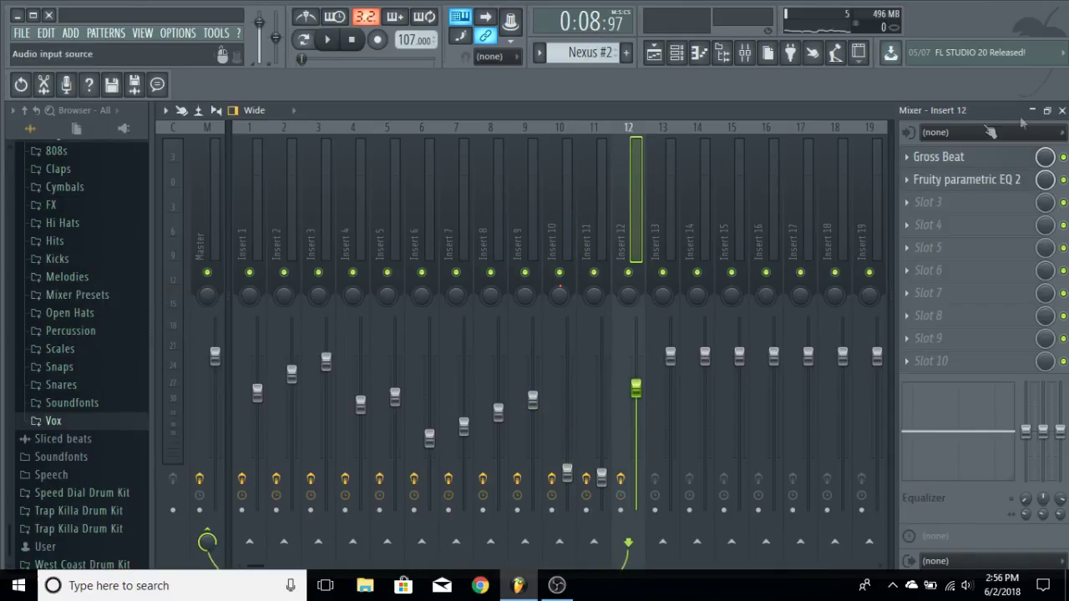
{"action": "left_click", "coordinate": [994, 179]}
{"action": "left_click", "coordinate": [995, 179]}
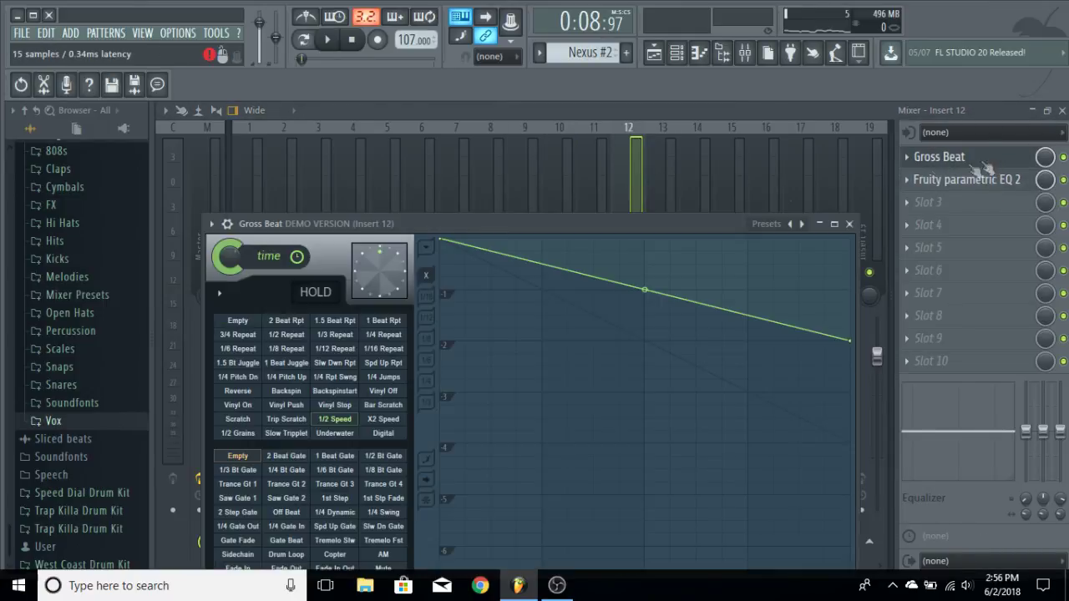
{"action": "left_click", "coordinate": [848, 224]}
{"action": "left_click", "coordinate": [1061, 110]}
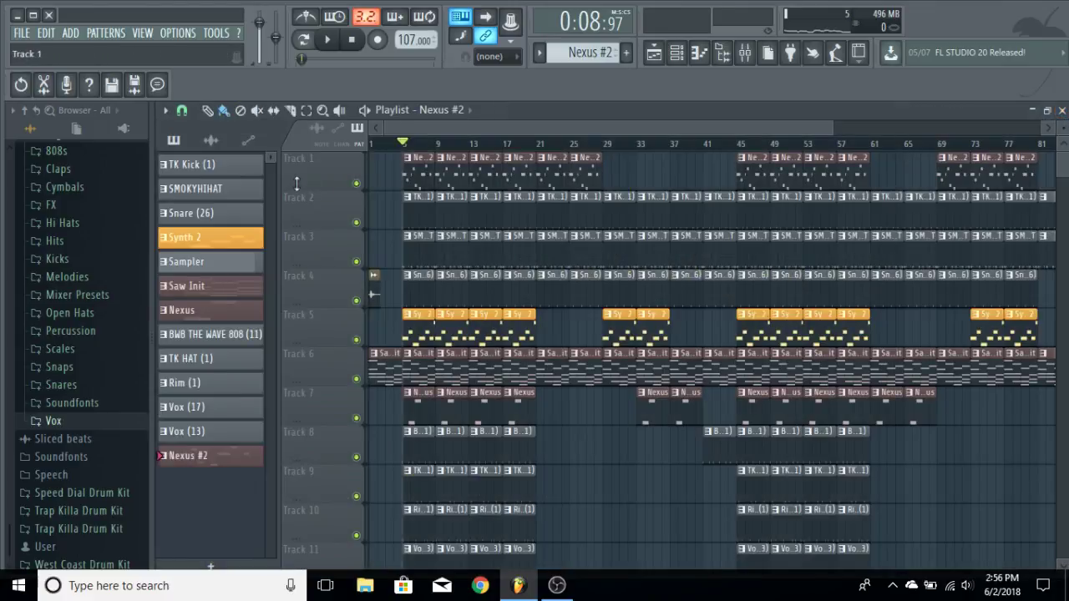
{"action": "right_click", "coordinate": [359, 185]}
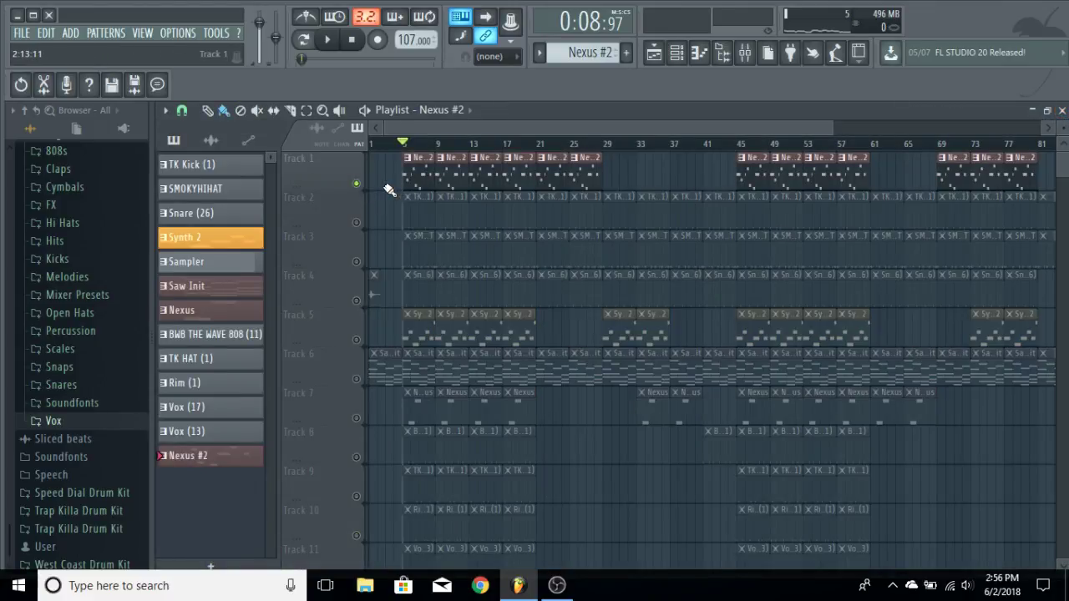
{"action": "key", "text": "space"}
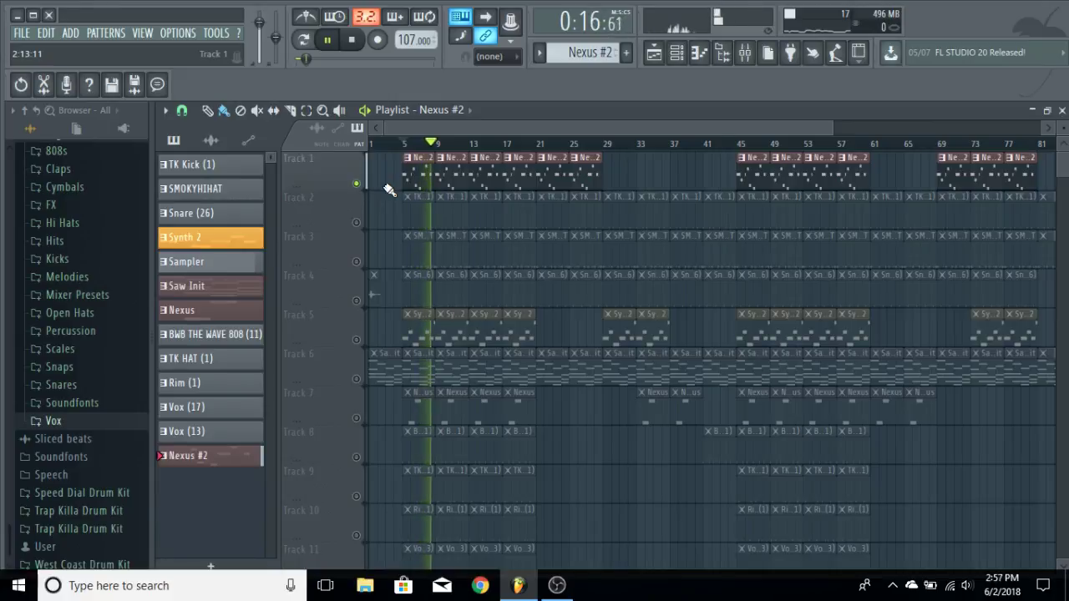
{"action": "key", "text": "space"}
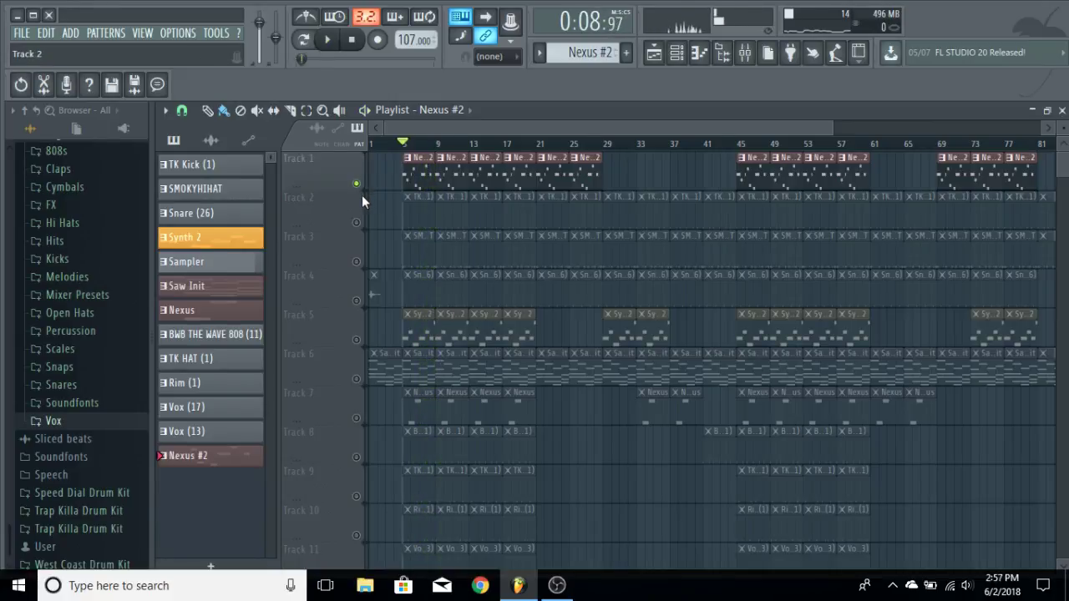
{"action": "right_click", "coordinate": [357, 187]}
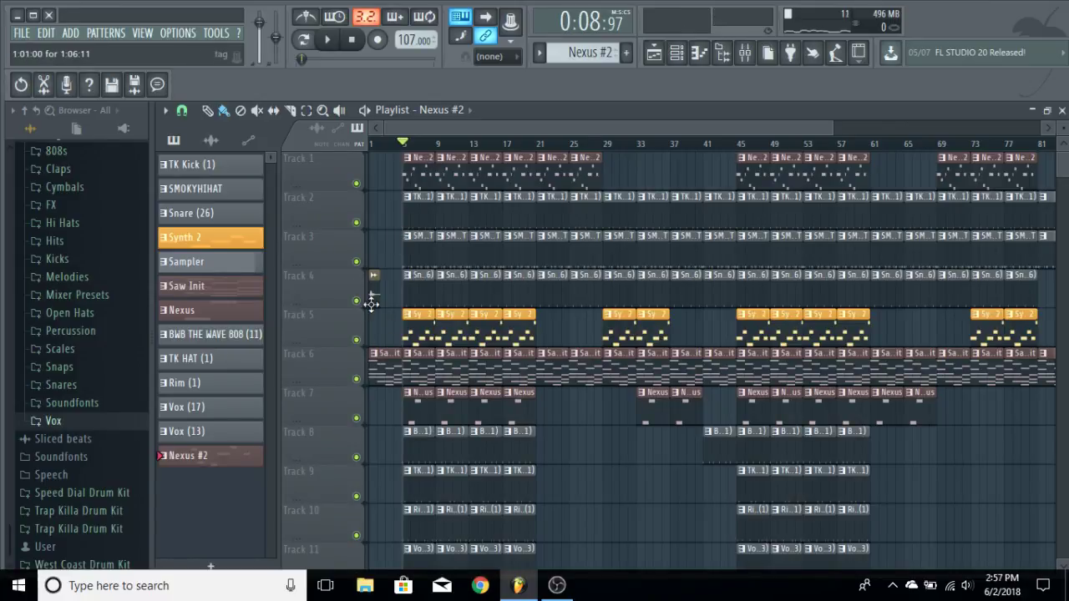
{"action": "right_click", "coordinate": [357, 183]}
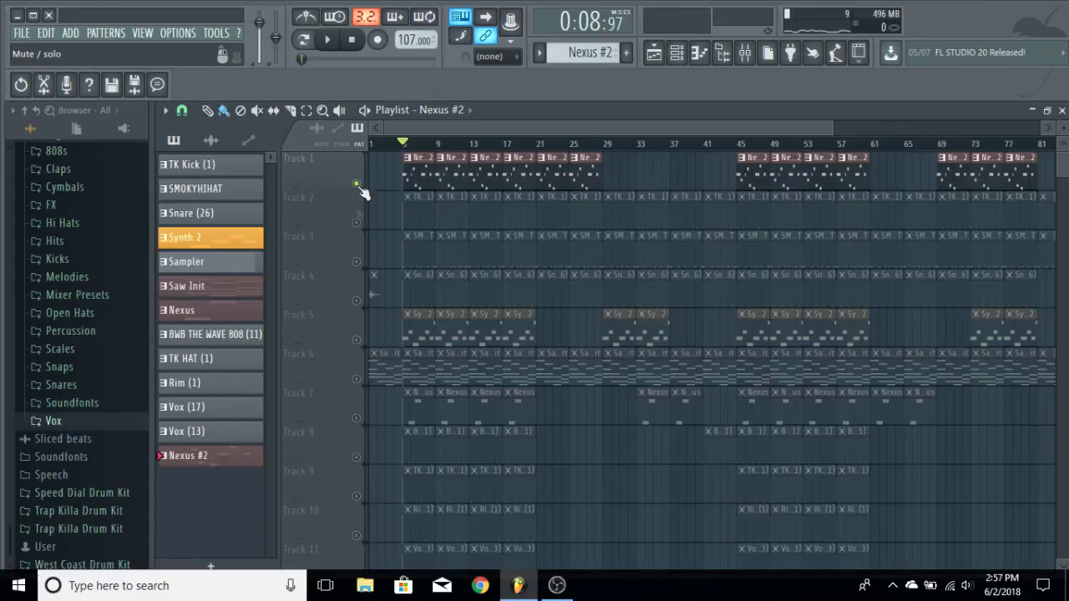
{"action": "left_click", "coordinate": [356, 379]}
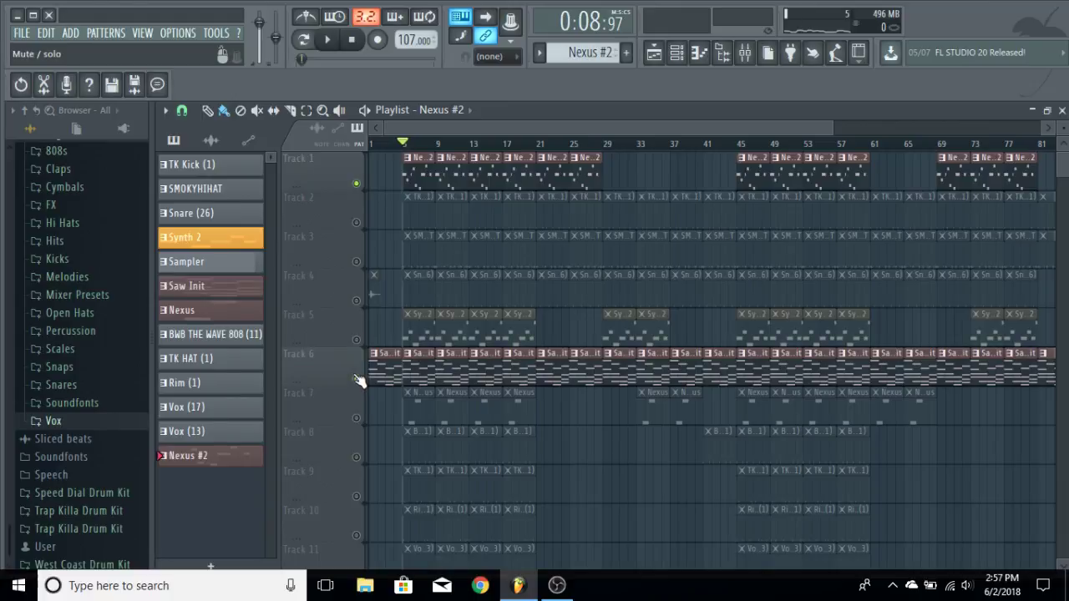
{"action": "scroll", "coordinate": [430, 367], "scroll_direction": "down", "scroll_amount": 3}
{"action": "left_click", "coordinate": [357, 303]}
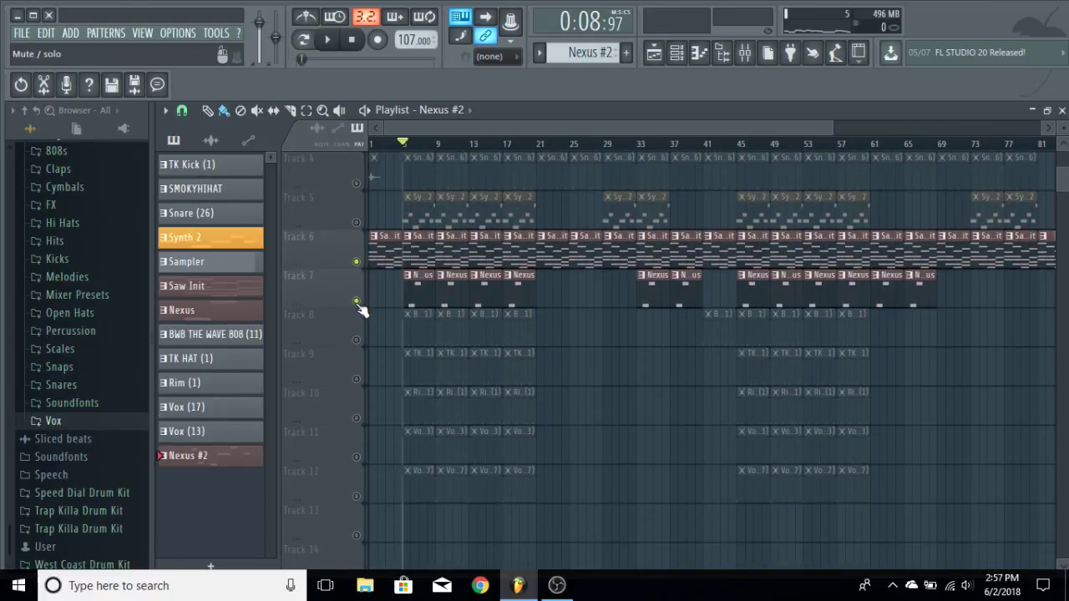
{"action": "scroll", "coordinate": [424, 315], "scroll_direction": "up", "scroll_amount": 2}
{"action": "key", "text": "space"}
{"action": "scroll", "coordinate": [434, 313], "scroll_direction": "up", "scroll_amount": 1}
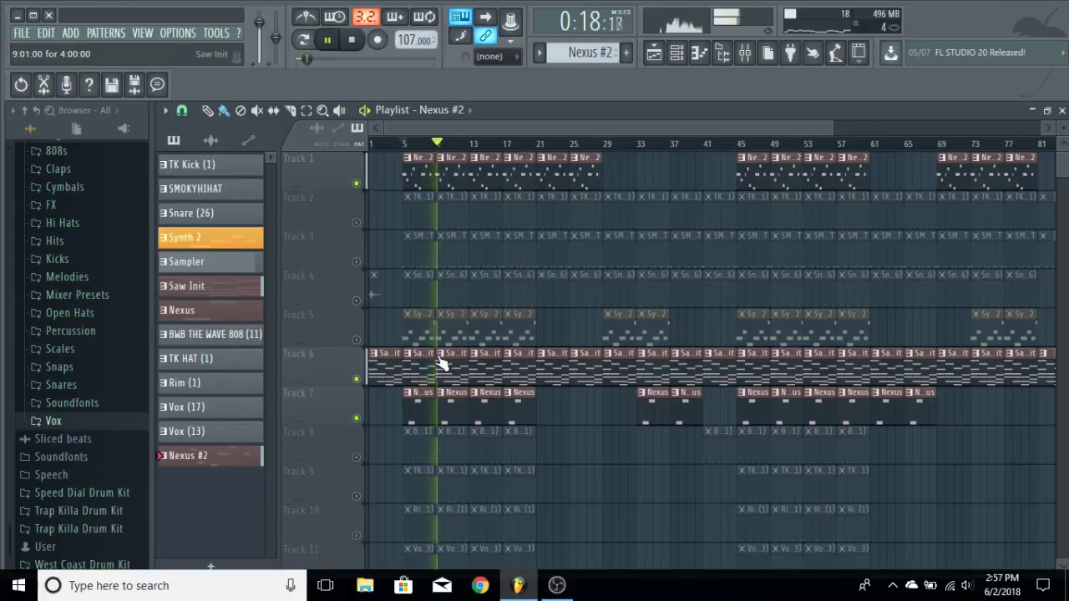
{"action": "key", "text": "space"}
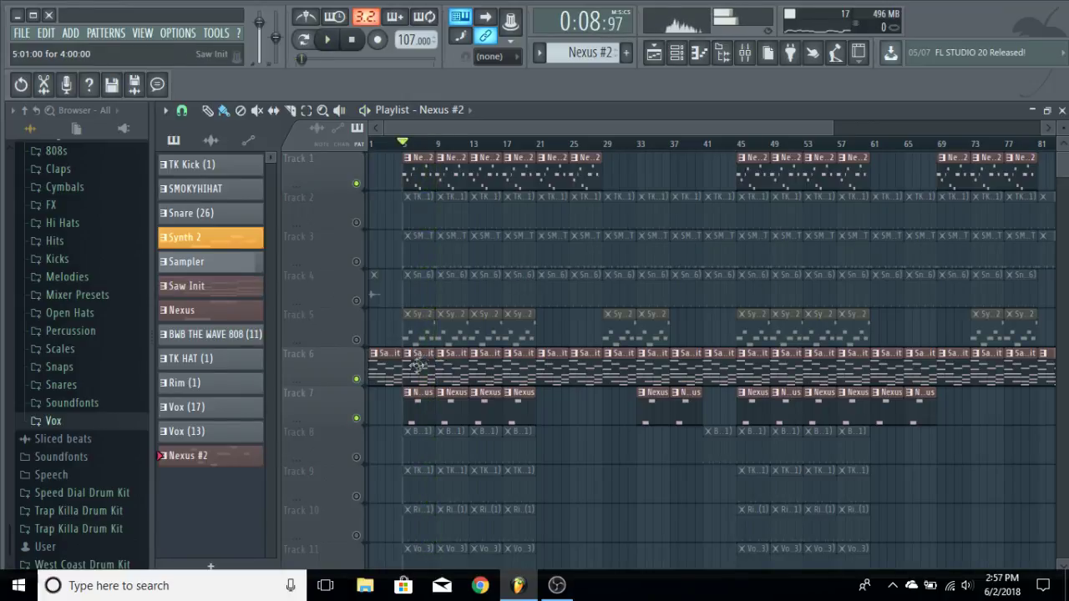
{"action": "right_click", "coordinate": [356, 184]}
{"action": "right_click", "coordinate": [356, 184]}
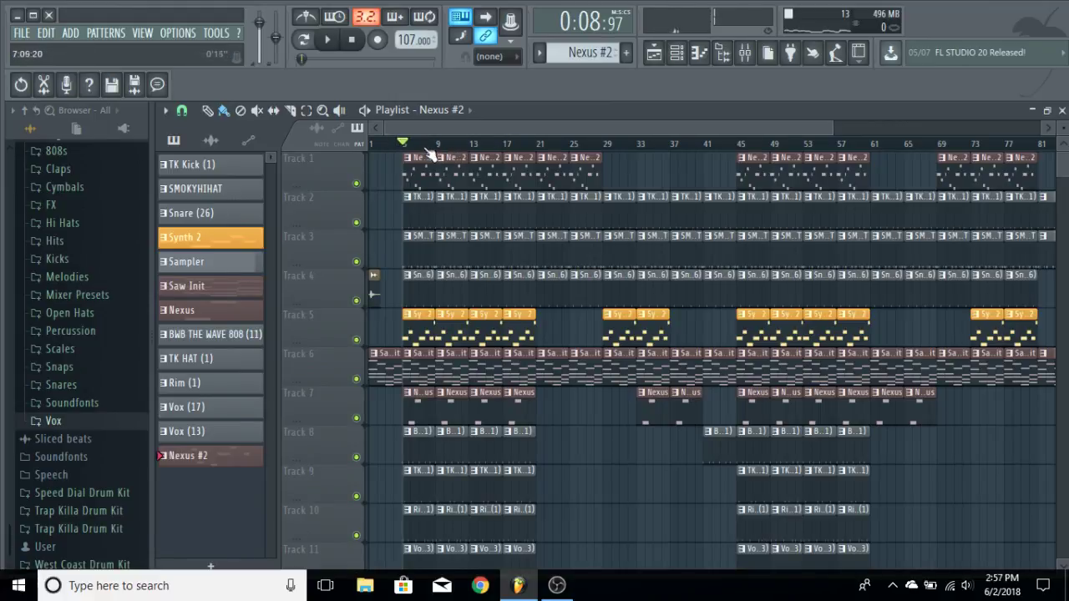
{"action": "left_click_drag", "start_coordinate": [409, 143], "coordinate": [6, 137]}
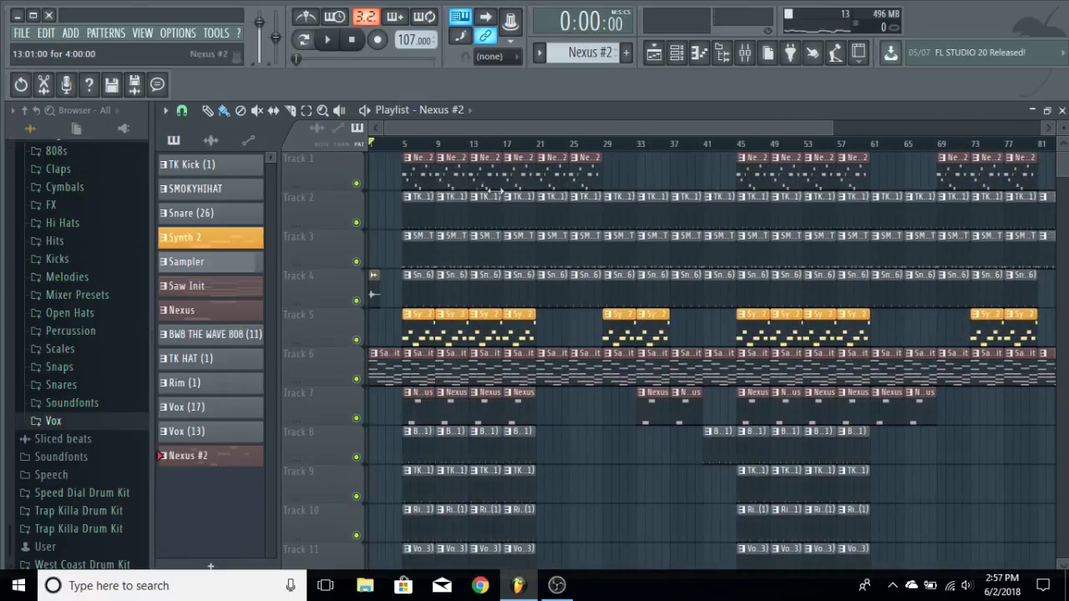
- Zoom and scroll the playlist to the arrangement's opening clips, then stop playback
{"action": "scroll", "coordinate": [493, 145], "scroll_direction": "down", "scroll_amount": 5}
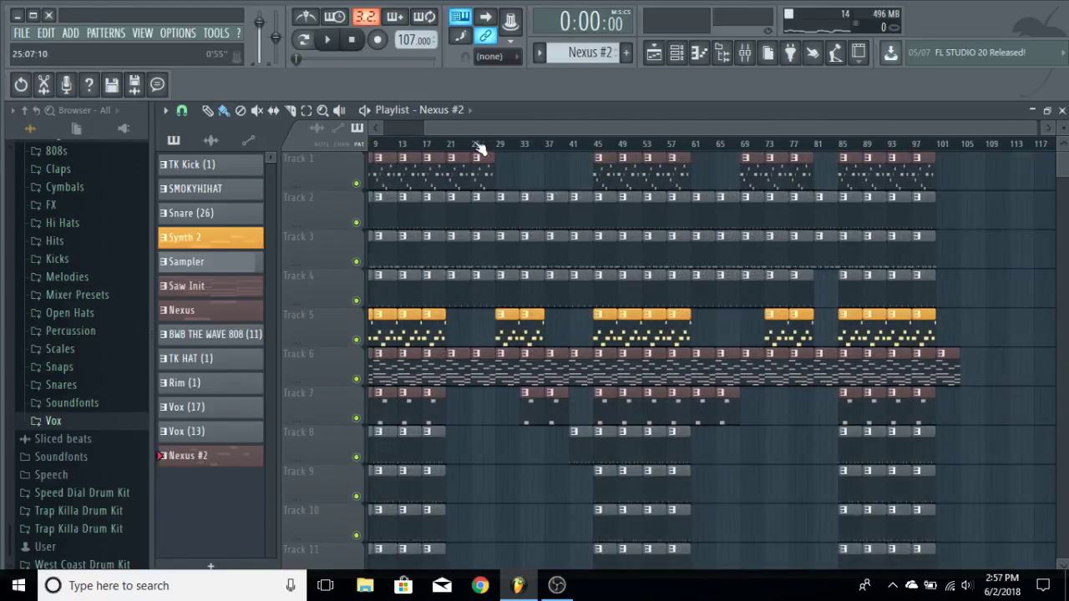
{"action": "scroll", "coordinate": [418, 129], "scroll_direction": "up", "scroll_amount": 5}
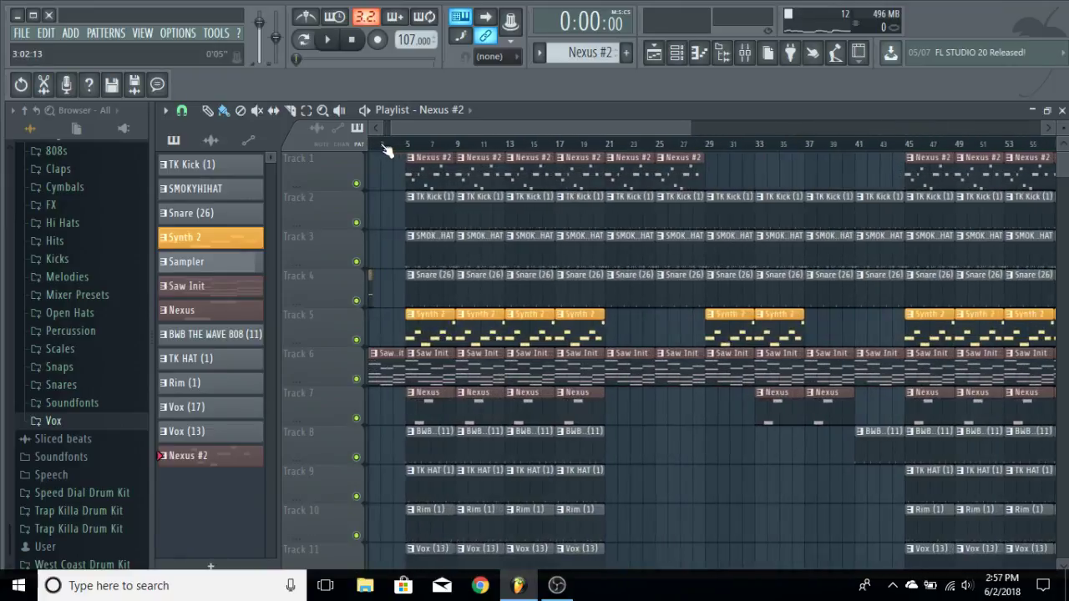
{"action": "left_click_drag", "start_coordinate": [419, 128], "coordinate": [346, 169]}
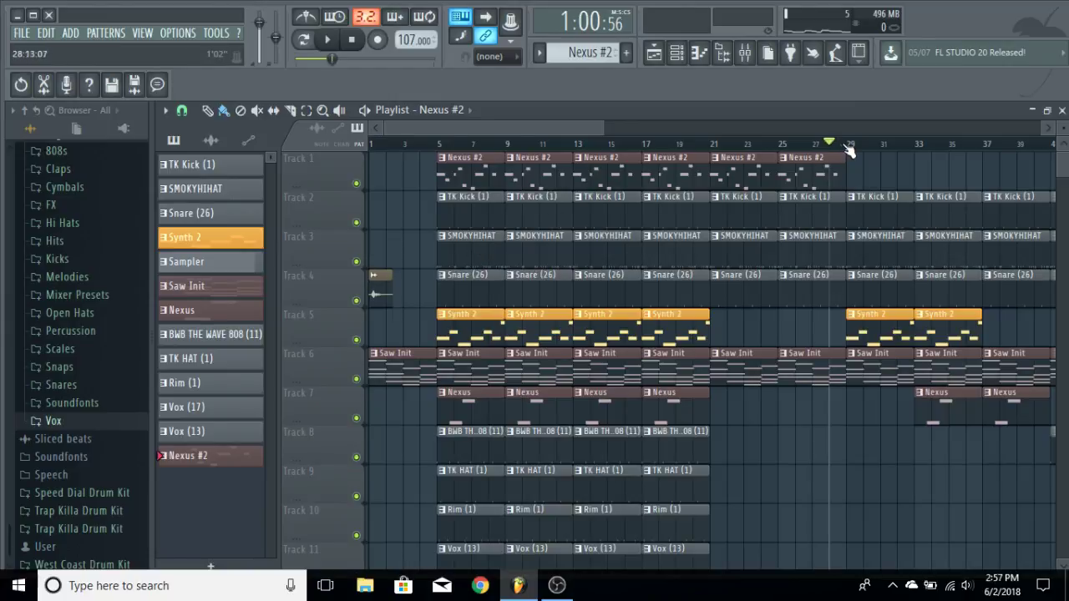
{"action": "key", "text": "space"}
{"action": "key", "text": "space"}
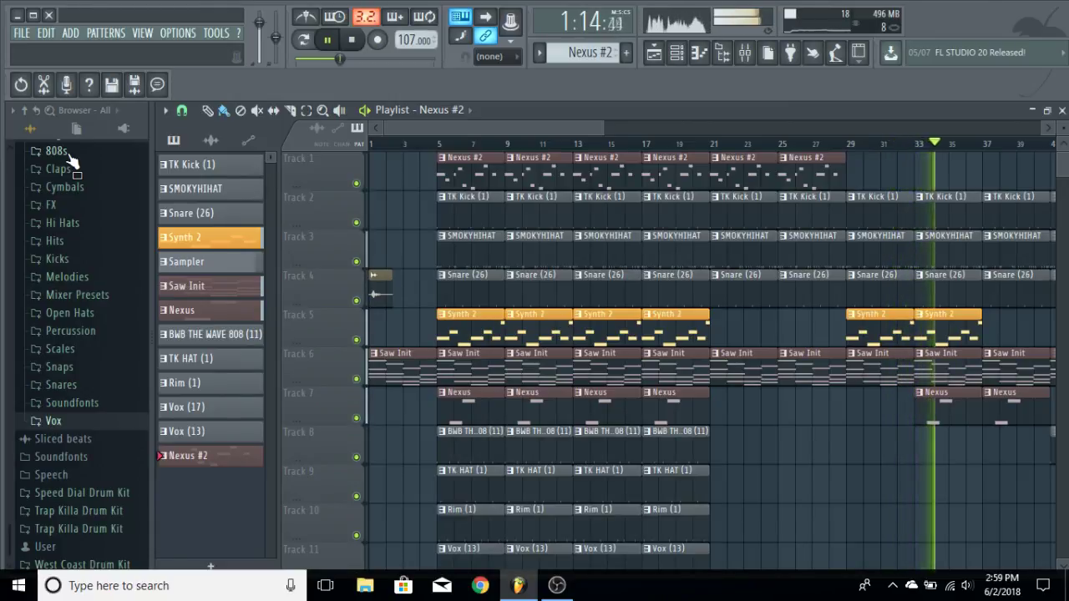
- Stop the full playback and zoom the playlist out past bar 89
{"action": "key", "text": "space"}
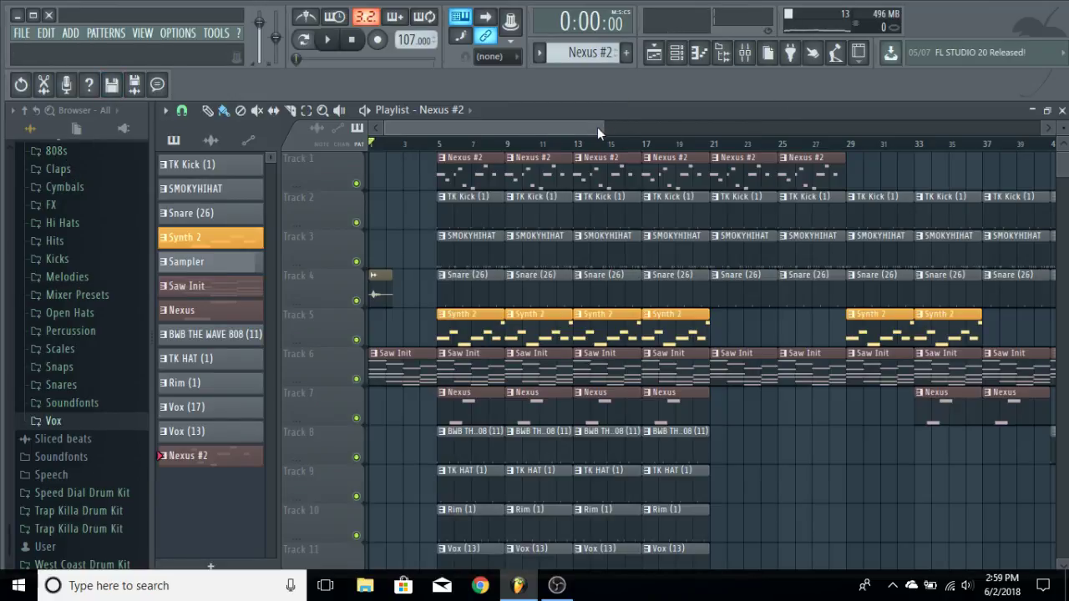
{"action": "scroll", "coordinate": [766, 148], "scroll_direction": "down", "scroll_amount": 3}
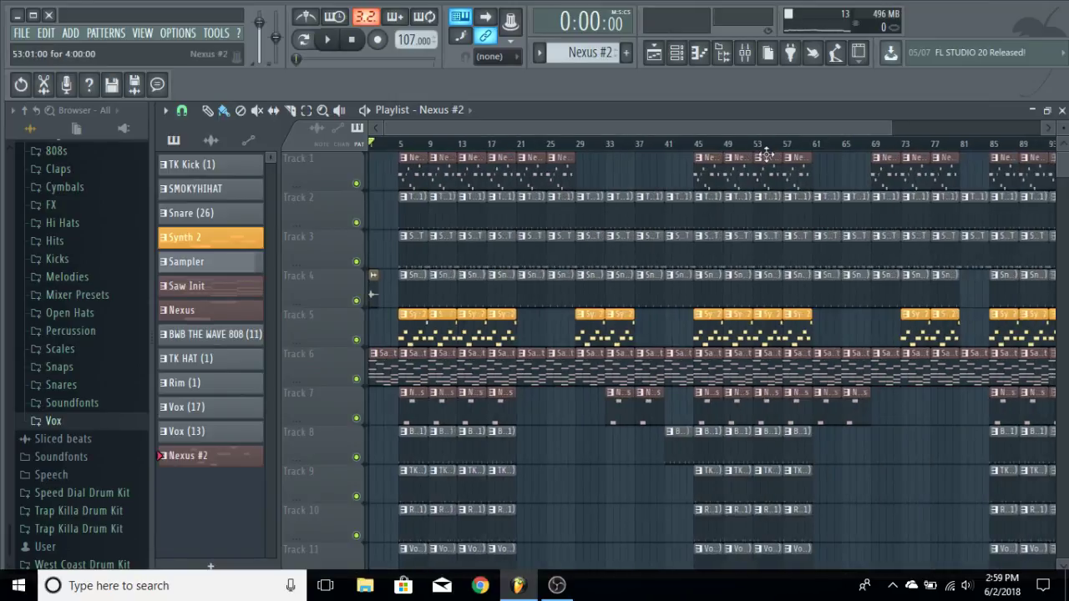